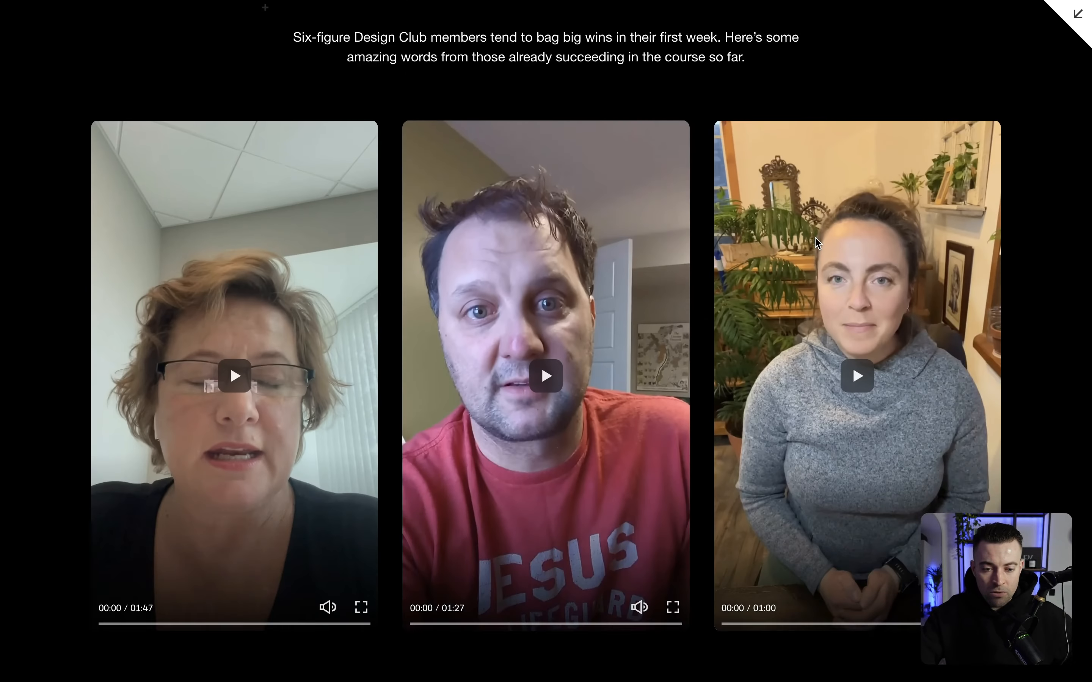
Step: Look through the sales page's testimonial, seminar, sneak peek and pricing sections, and open the welcome video on Loom
{"action": "scroll", "coordinate": [817, 243], "scroll_direction": "up", "scroll_amount": 5}
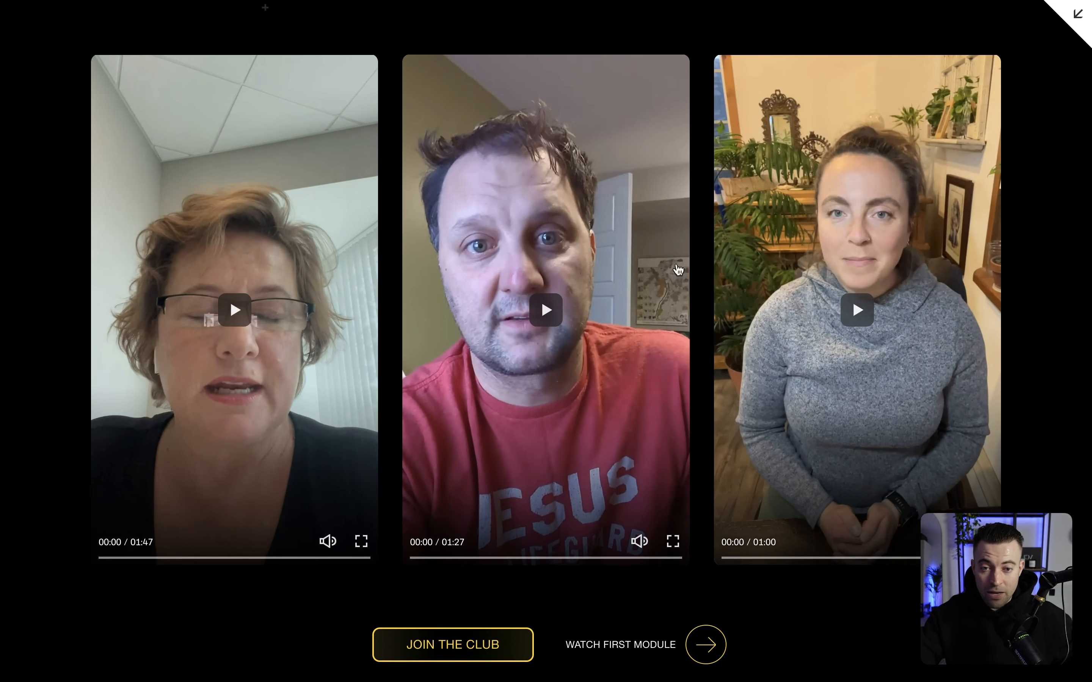
{"action": "scroll", "coordinate": [419, 324], "scroll_direction": "down", "scroll_amount": 8}
{"action": "scroll", "coordinate": [419, 322], "scroll_direction": "up", "scroll_amount": 8}
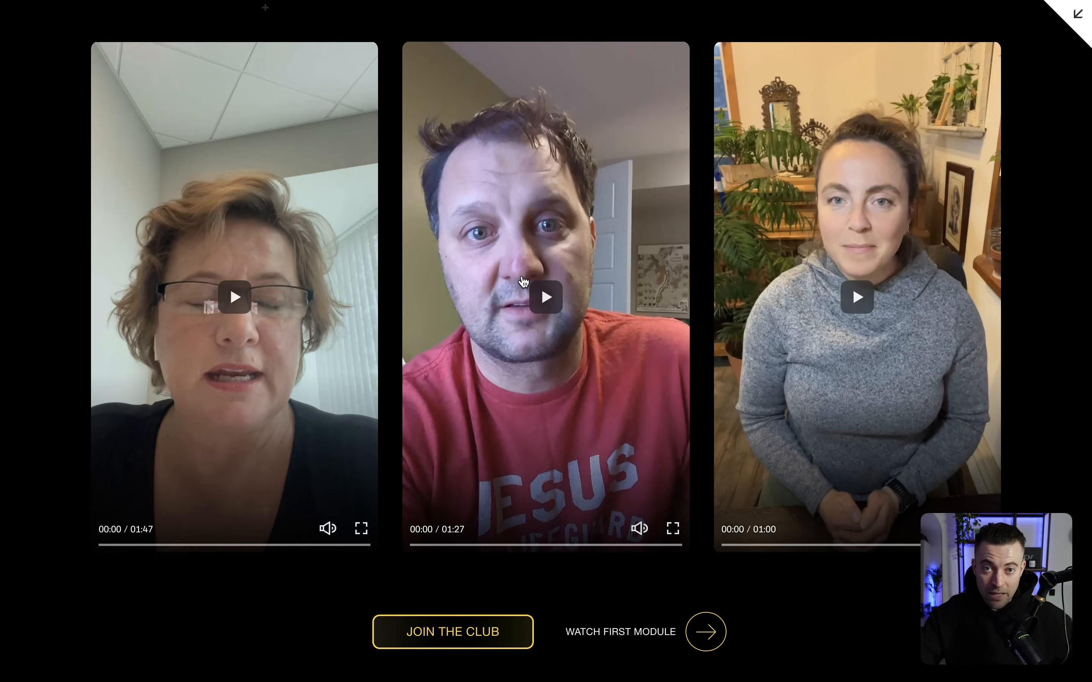
{"action": "scroll", "coordinate": [523, 282], "scroll_direction": "down", "scroll_amount": 20}
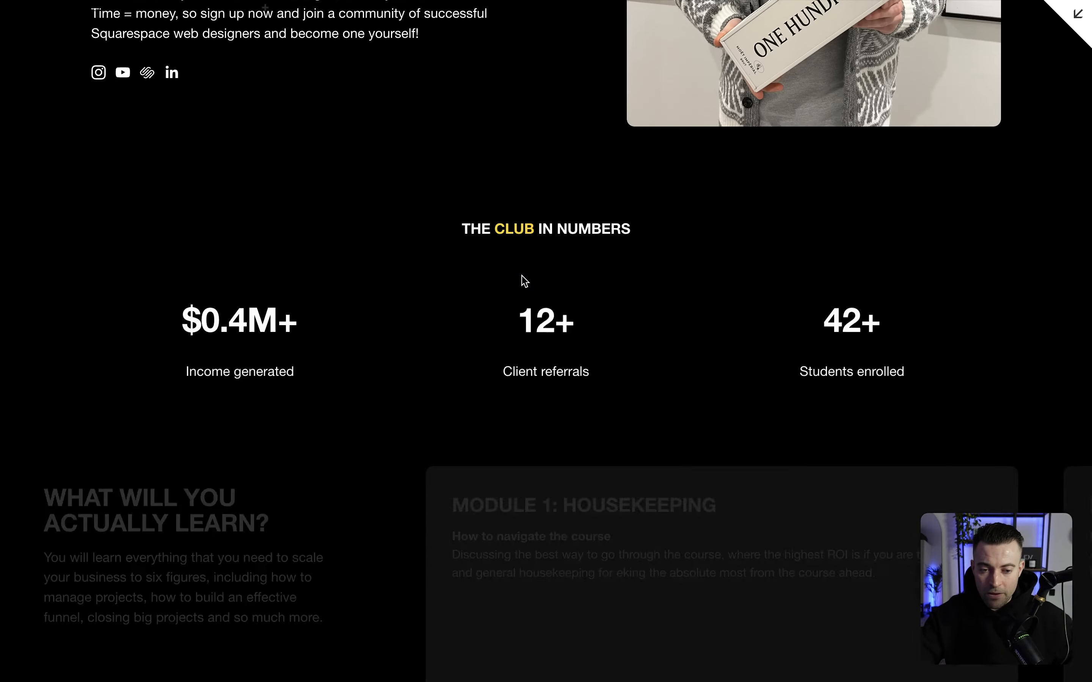
{"action": "scroll", "coordinate": [523, 280], "scroll_direction": "down", "scroll_amount": 20}
{"action": "scroll", "coordinate": [523, 280], "scroll_direction": "down", "scroll_amount": 20}
{"action": "scroll", "coordinate": [523, 282], "scroll_direction": "down", "scroll_amount": 20}
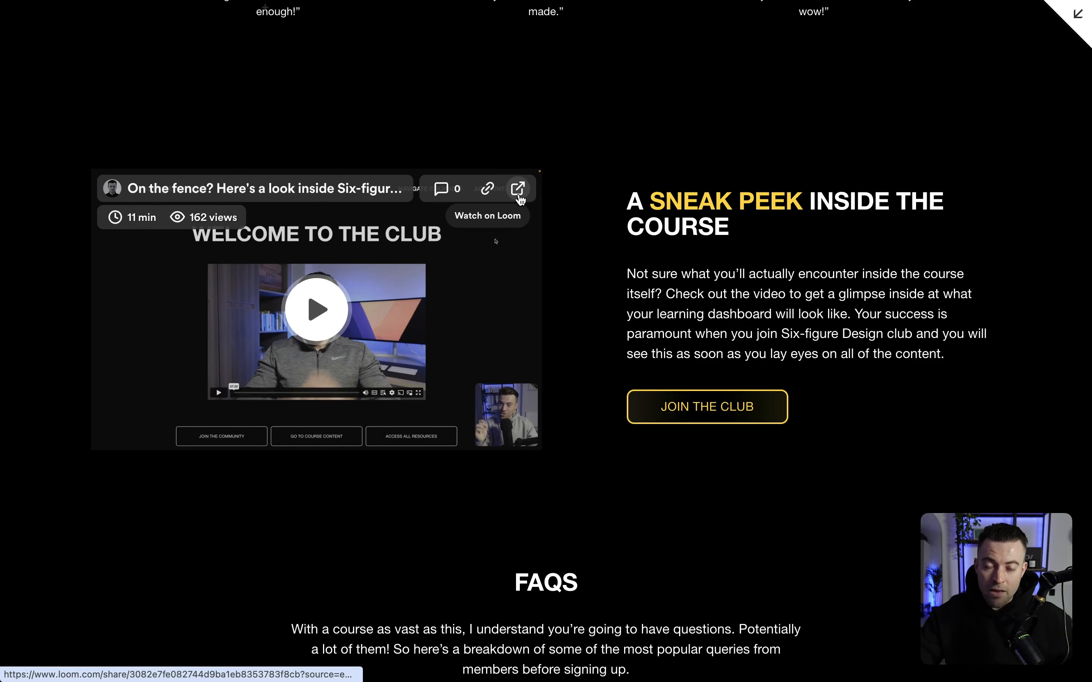
{"action": "scroll", "coordinate": [531, 325], "scroll_direction": "down", "scroll_amount": 20}
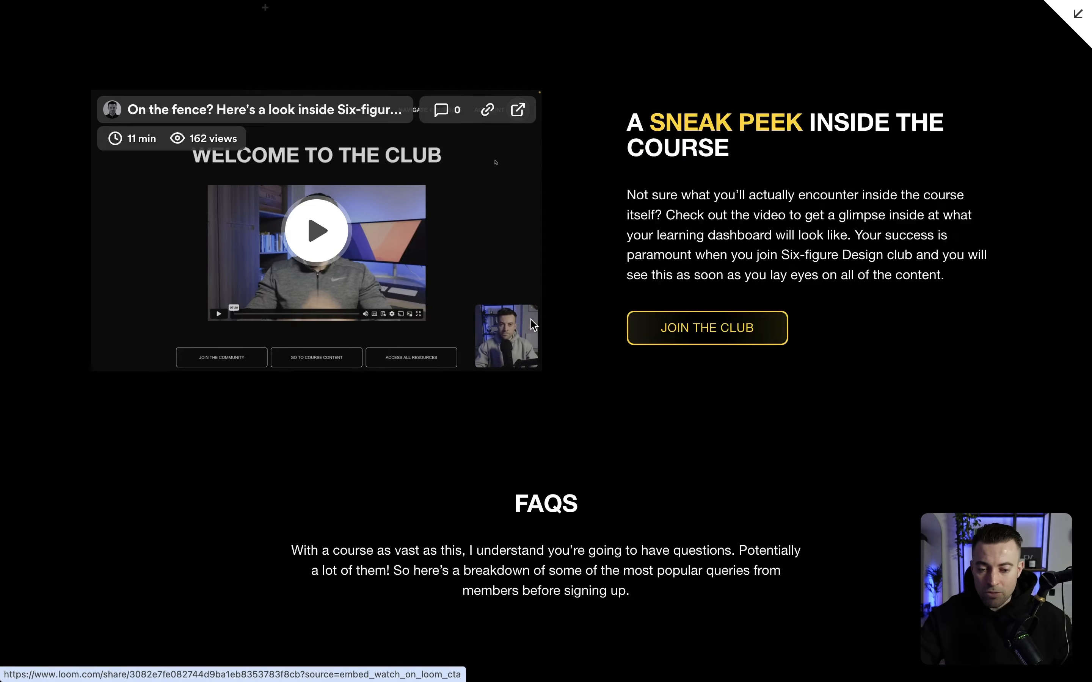
{"action": "scroll", "coordinate": [531, 324], "scroll_direction": "up", "scroll_amount": 20}
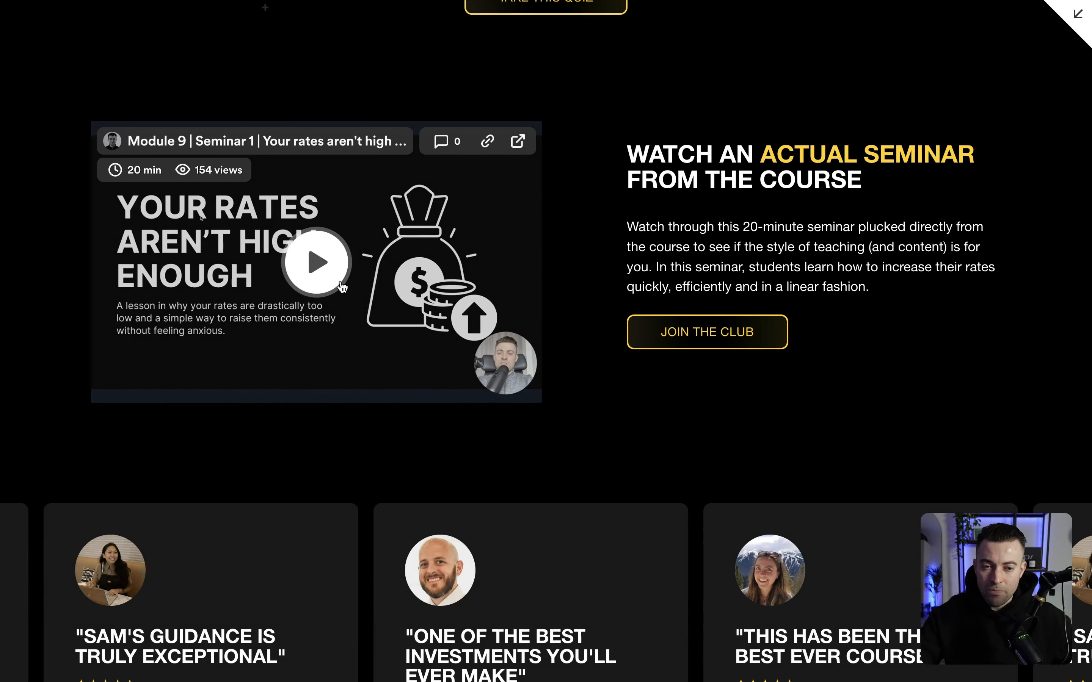
{"action": "scroll", "coordinate": [342, 287], "scroll_direction": "down", "scroll_amount": 4}
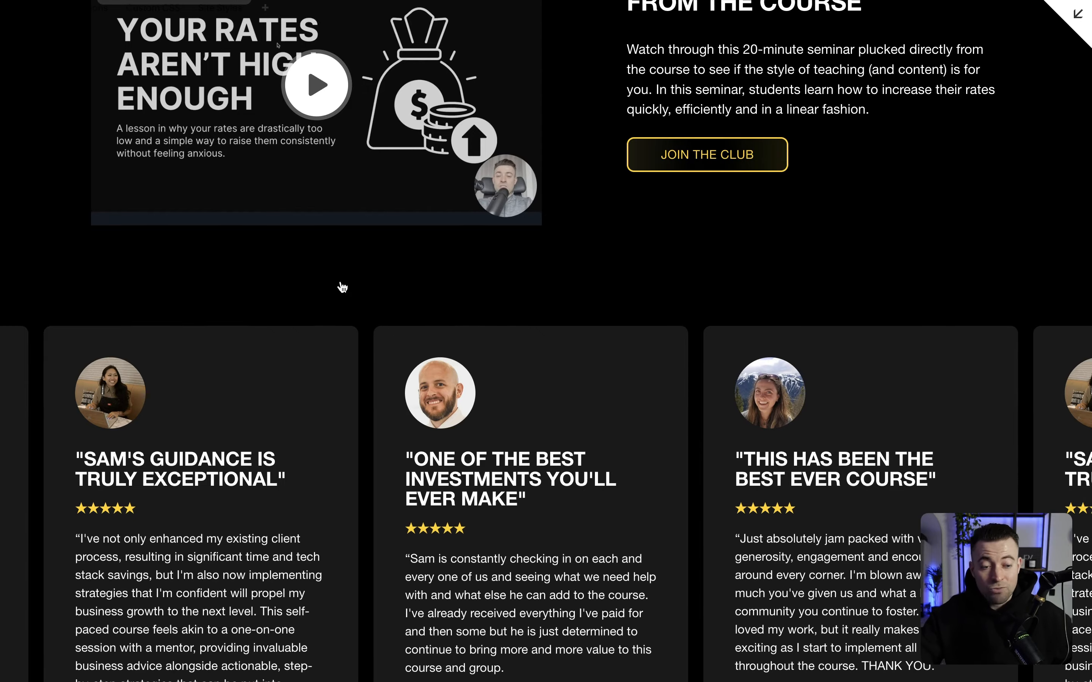
{"action": "scroll", "coordinate": [342, 287], "scroll_direction": "down", "scroll_amount": 10}
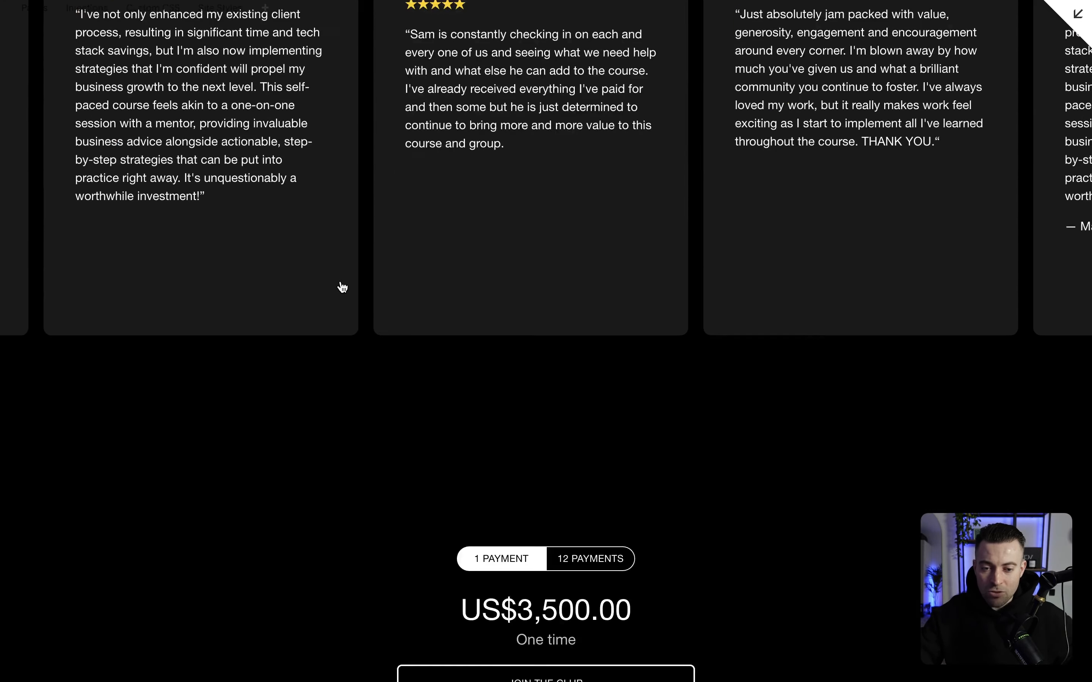
{"action": "scroll", "coordinate": [342, 287], "scroll_direction": "up", "scroll_amount": 5}
{"action": "scroll", "coordinate": [342, 287], "scroll_direction": "down", "scroll_amount": 20}
{"action": "scroll", "coordinate": [342, 287], "scroll_direction": "up", "scroll_amount": 6}
{"action": "scroll", "coordinate": [342, 287], "scroll_direction": "up", "scroll_amount": 20}
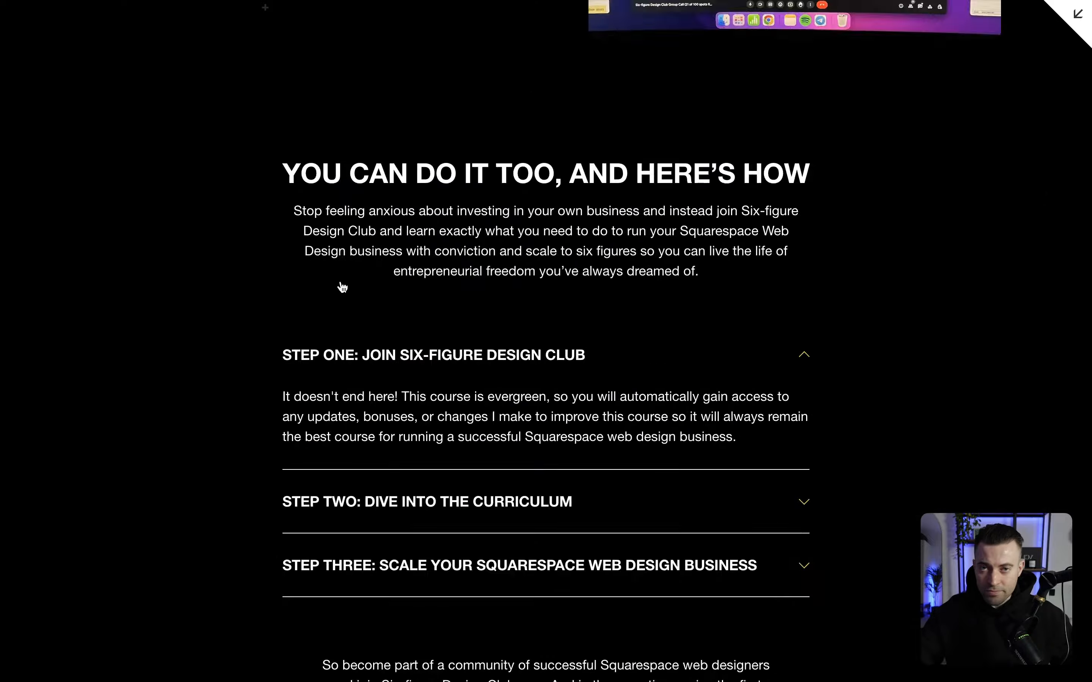
{"action": "scroll", "coordinate": [641, 284], "scroll_direction": "up", "scroll_amount": 13}
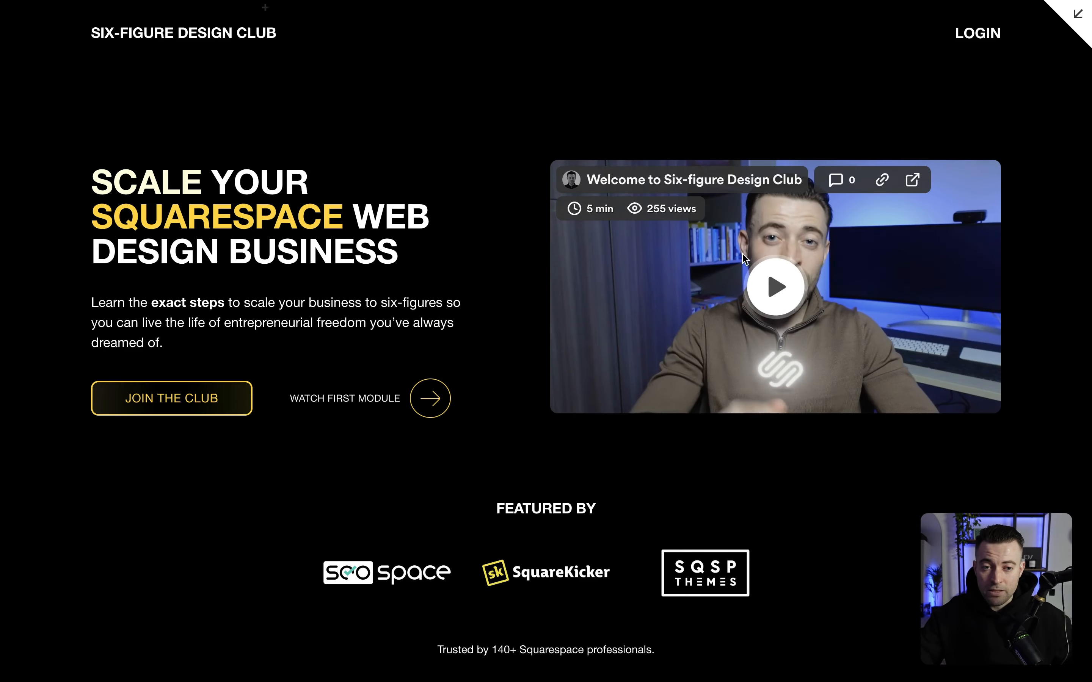
{"action": "left_click", "coordinate": [913, 181]}
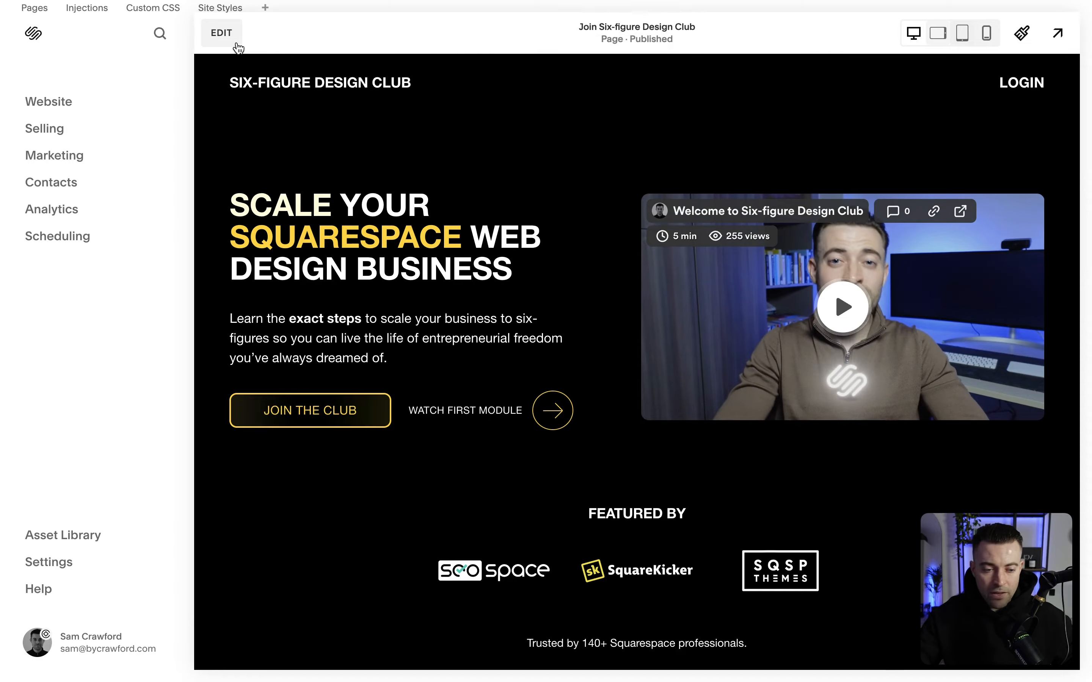
Step: Start editing the Join Six-figure Design Club page and extend the first section below the "Trusted by 140+ Squarespace professionals" line
{"action": "left_click", "coordinate": [232, 40]}
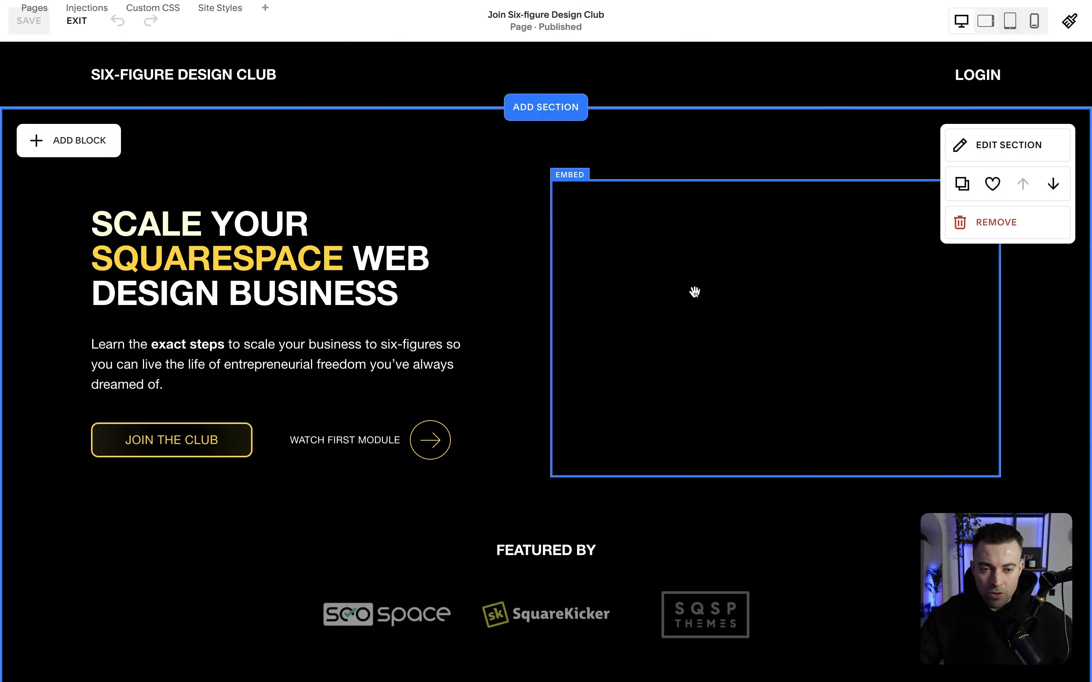
{"action": "scroll", "coordinate": [632, 429], "scroll_direction": "down", "scroll_amount": 8}
{"action": "left_click", "coordinate": [909, 533]}
{"action": "scroll", "coordinate": [181, 94], "scroll_direction": "up", "scroll_amount": 3}
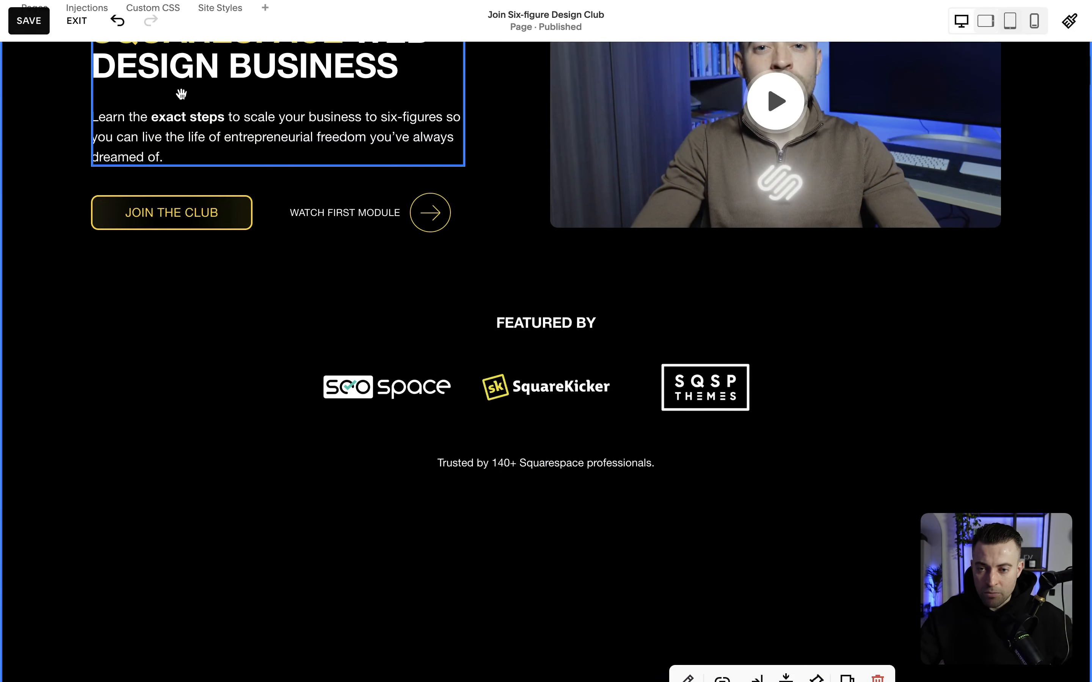
Step: Add an Embed block to the first section and place it centred below the "Trusted by 140+ Squarespace professionals" line
{"action": "scroll", "coordinate": [181, 94], "scroll_direction": "up", "scroll_amount": 5}
{"action": "left_click", "coordinate": [72, 135]}
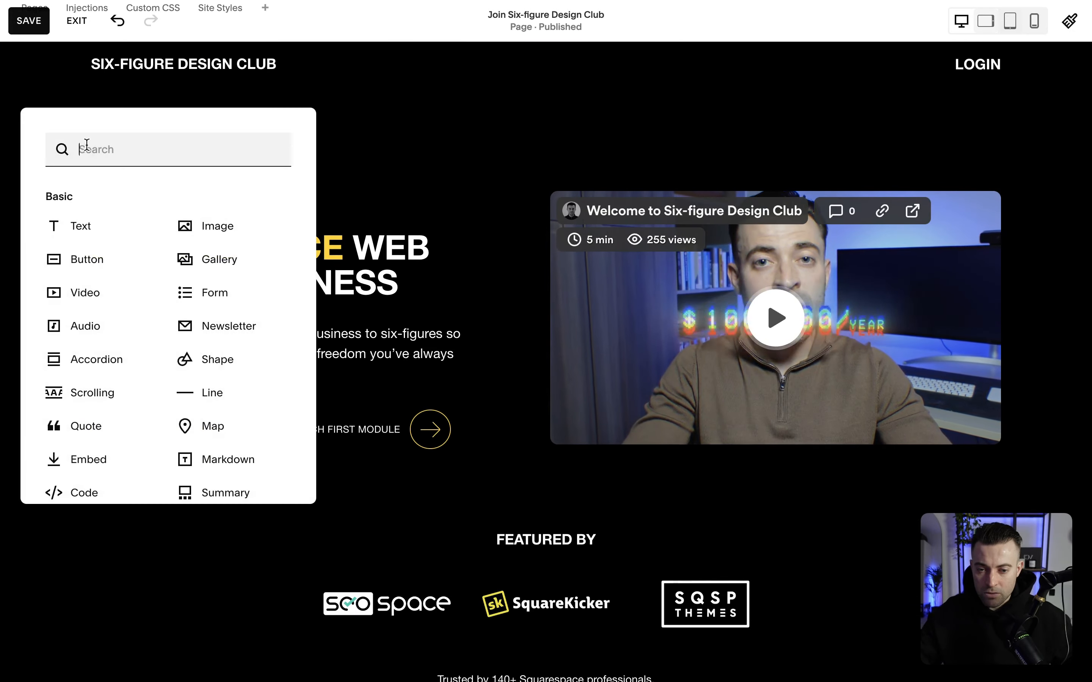
{"action": "type", "text": "embed"}
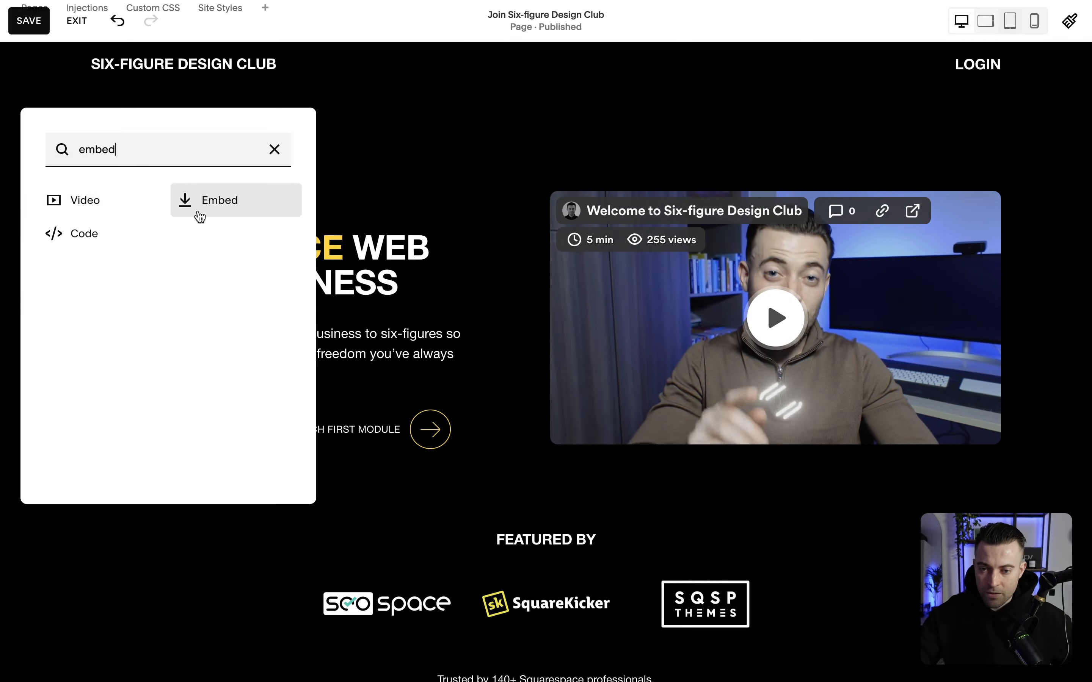
{"action": "left_click", "coordinate": [199, 216]}
{"action": "left_click_drag", "start_coordinate": [325, 343], "coordinate": [480, 529]}
{"action": "scroll", "coordinate": [487, 497], "scroll_direction": "down", "scroll_amount": 3}
{"action": "left_click_drag", "start_coordinate": [495, 348], "coordinate": [530, 589]}
{"action": "scroll", "coordinate": [529, 590], "scroll_direction": "down", "scroll_amount": 4}
{"action": "left_click_drag", "start_coordinate": [529, 463], "coordinate": [582, 595]}
Step: Embed the Loom welcome video in the new block by pasting its share URL as a link
{"action": "double_click", "coordinate": [555, 524]}
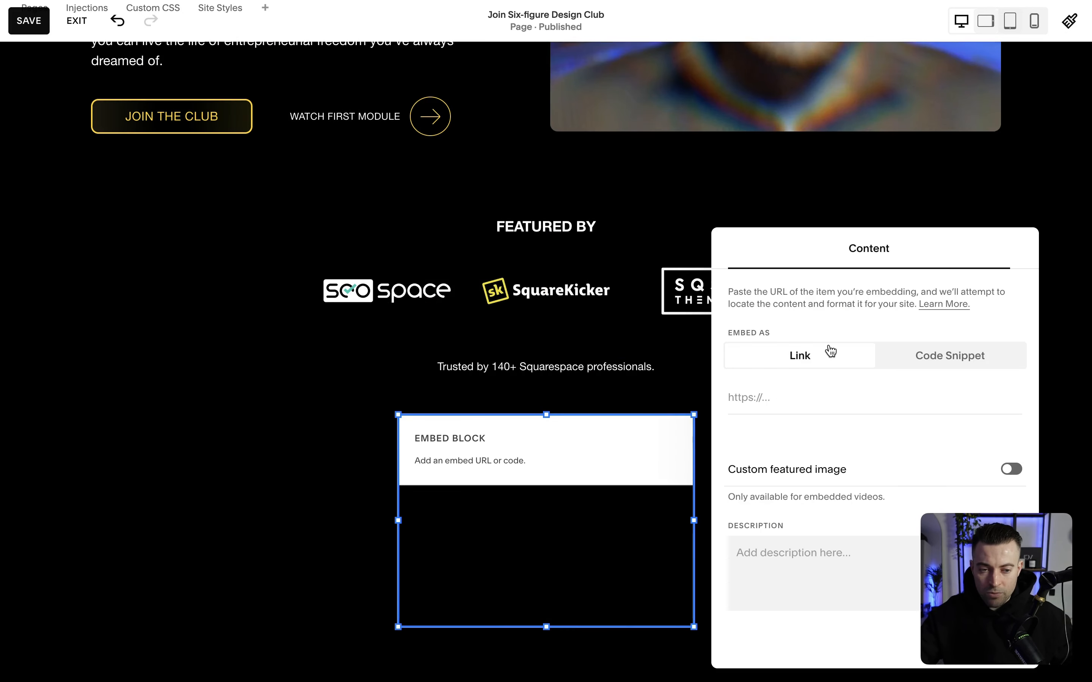
{"action": "left_click", "coordinate": [779, 396]}
{"action": "key", "text": "super+v"}
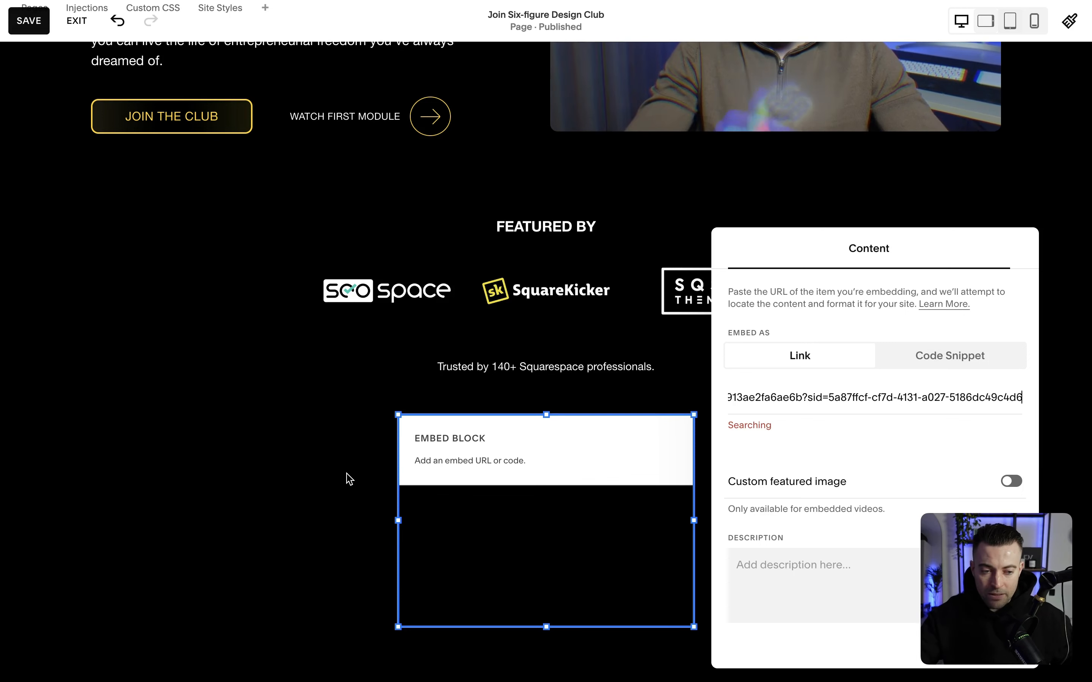
{"action": "left_click", "coordinate": [351, 526]}
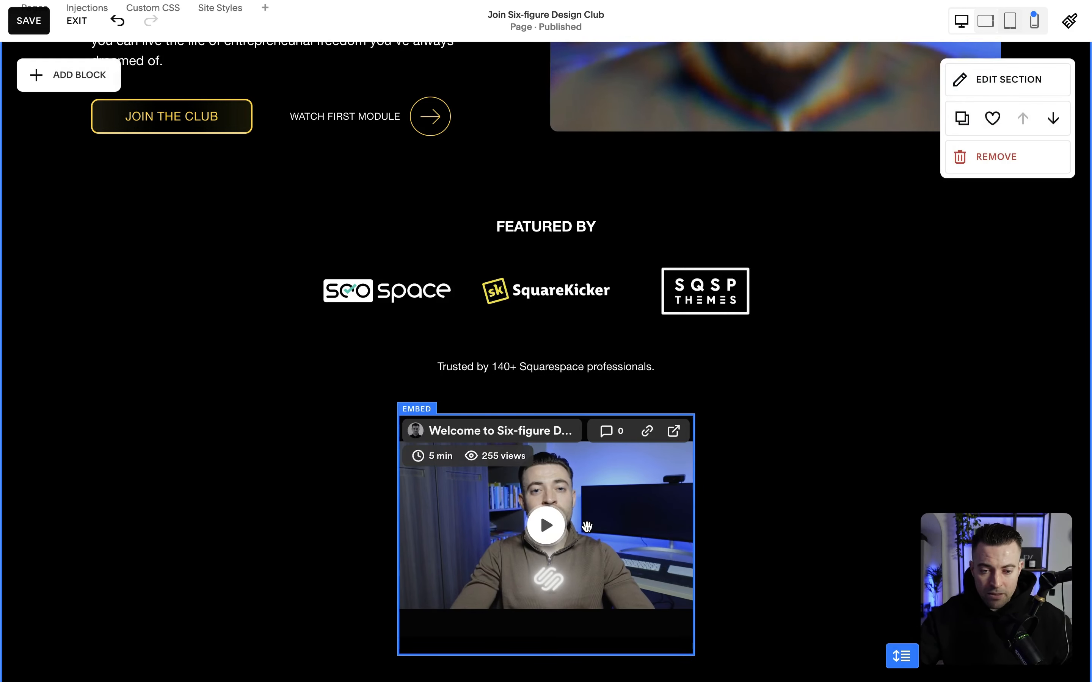
Step: Widen the embedded Loom video on both sides so it sits centred and fills most of the section's width
{"action": "left_click", "coordinate": [422, 532]}
{"action": "left_click_drag", "start_coordinate": [387, 534], "coordinate": [207, 536]}
{"action": "scroll", "coordinate": [689, 417], "scroll_direction": "down", "scroll_amount": 4}
{"action": "left_click_drag", "start_coordinate": [689, 417], "coordinate": [923, 419]}
{"action": "left_click_drag", "start_coordinate": [206, 491], "coordinate": [142, 489]}
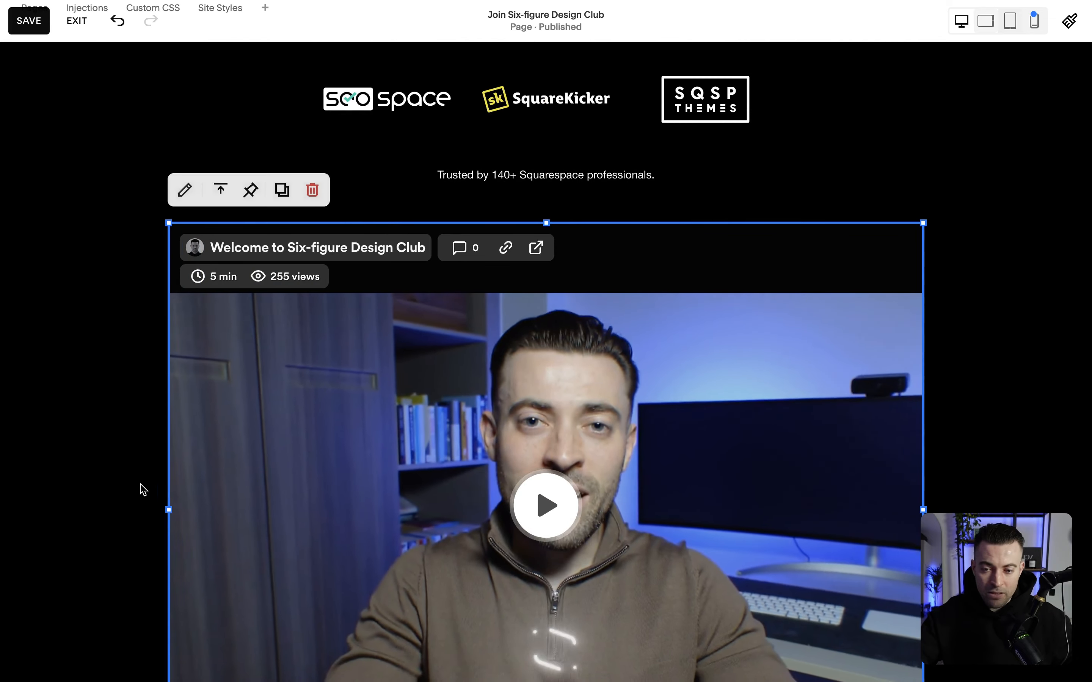
{"action": "left_click", "coordinate": [113, 414]}
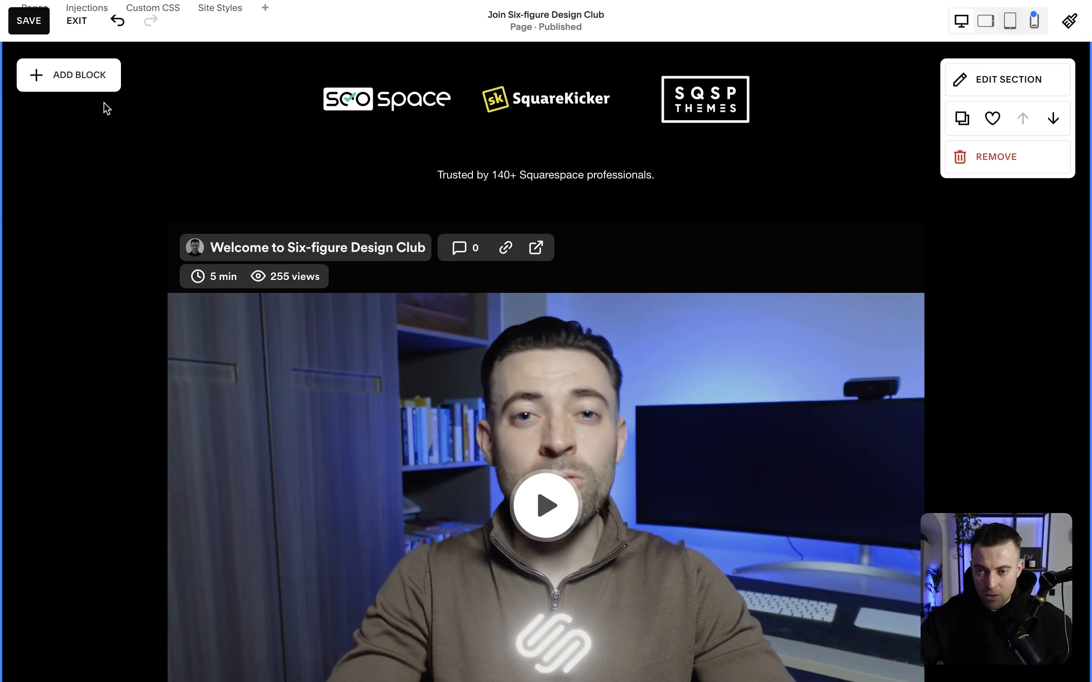
Step: Add a blank section between the three testimonial videos and the "Hi, I'm Sam" introduction
{"action": "scroll", "coordinate": [140, 298], "scroll_direction": "down", "scroll_amount": 4}
{"action": "scroll", "coordinate": [140, 298], "scroll_direction": "down", "scroll_amount": 20}
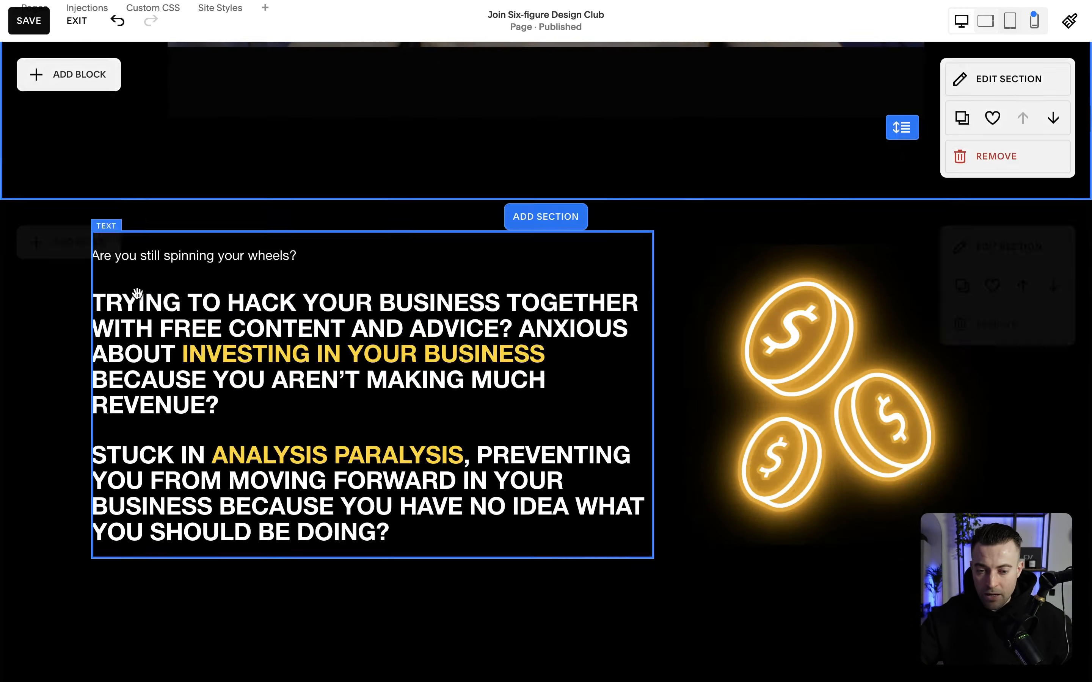
{"action": "scroll", "coordinate": [137, 293], "scroll_direction": "up", "scroll_amount": 3}
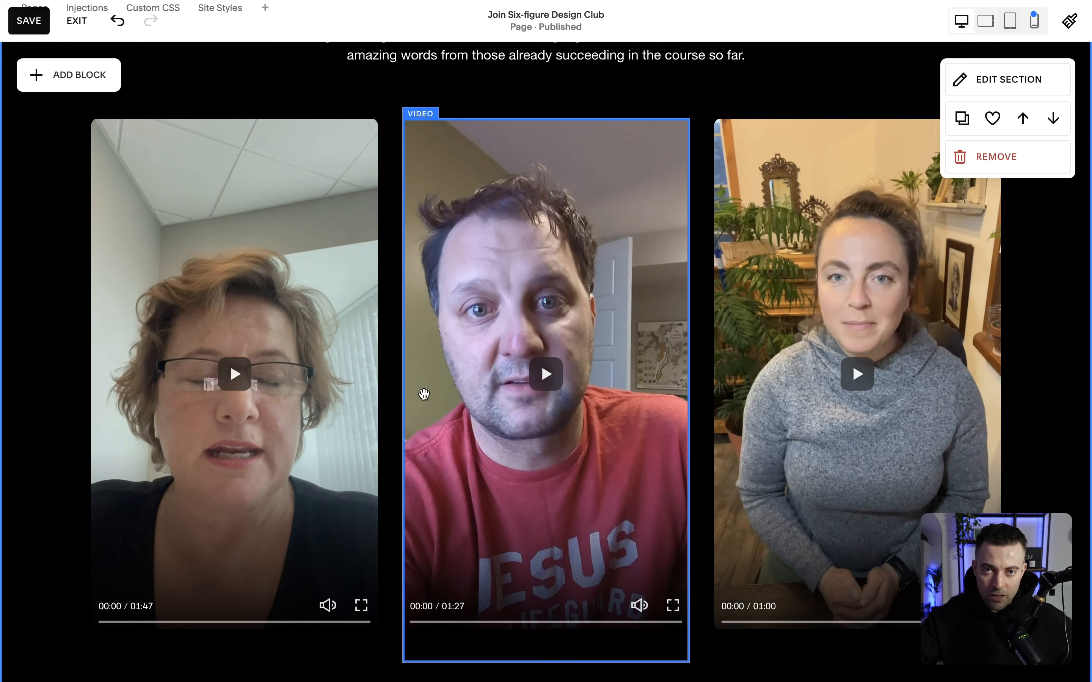
{"action": "scroll", "coordinate": [424, 394], "scroll_direction": "down", "scroll_amount": 10}
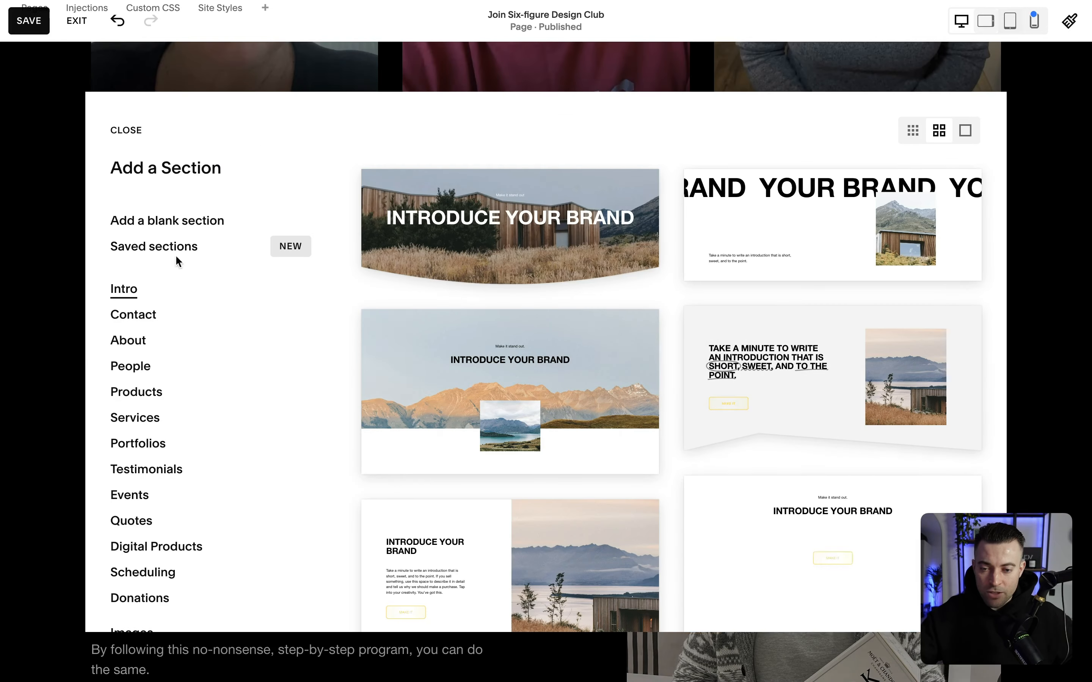
{"action": "left_click", "coordinate": [172, 219]}
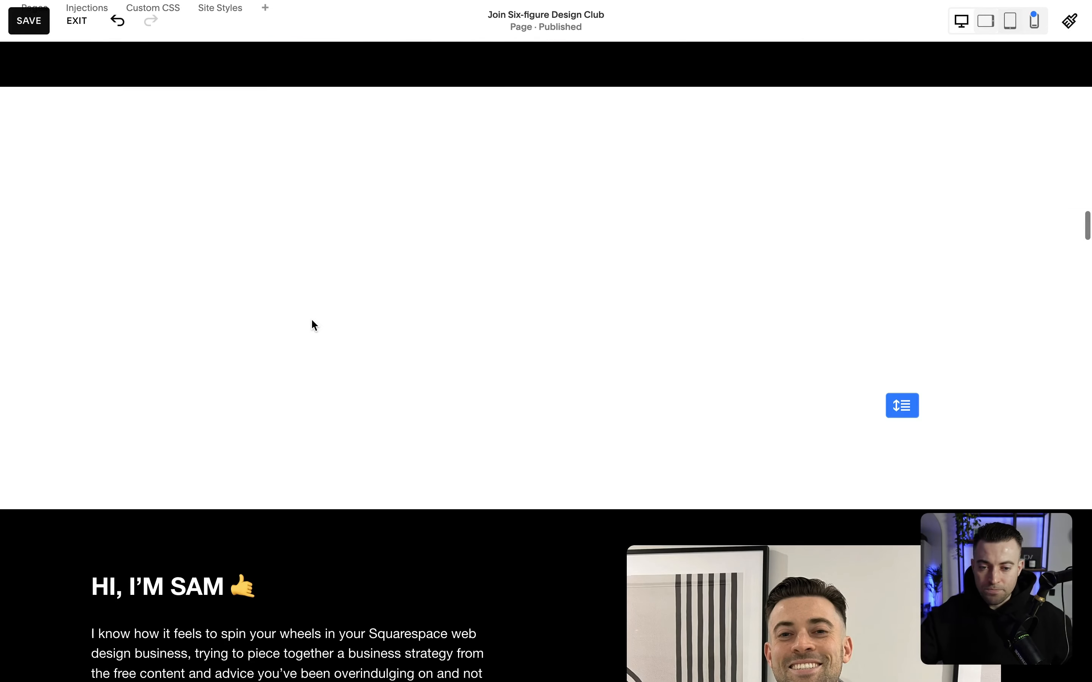
Step: Add a Video block to the blank section, enlarge it to most of the section's width and centre it
{"action": "left_click", "coordinate": [92, 126]}
{"action": "type", "text": "b"}
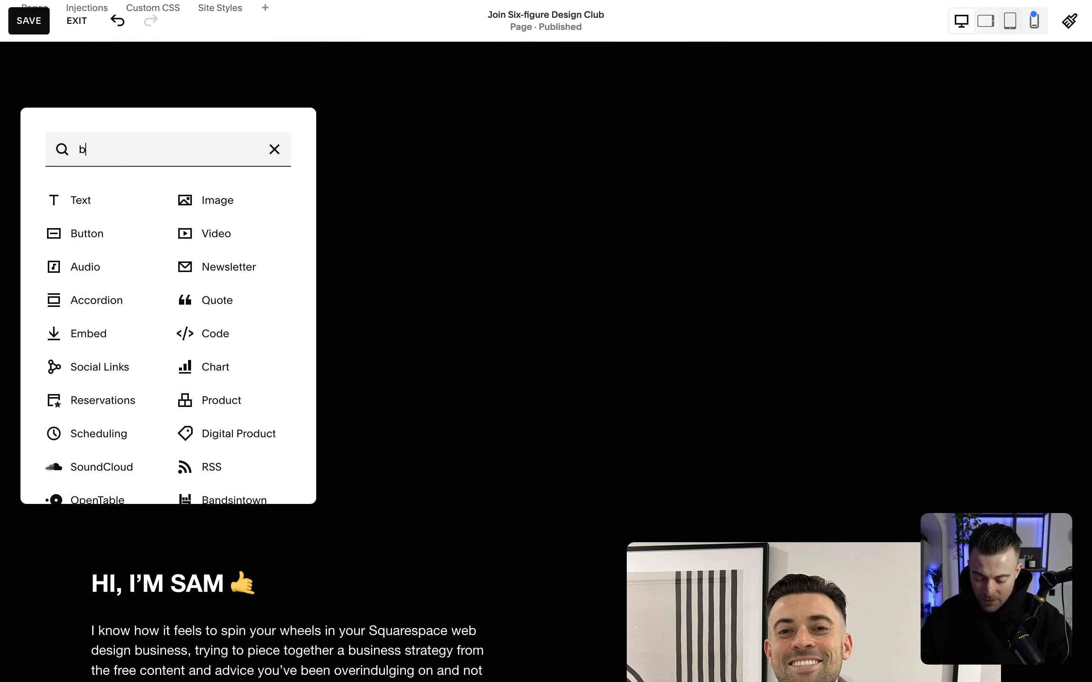
{"action": "key", "text": "BackSpace"}
{"action": "type", "text": "video"}
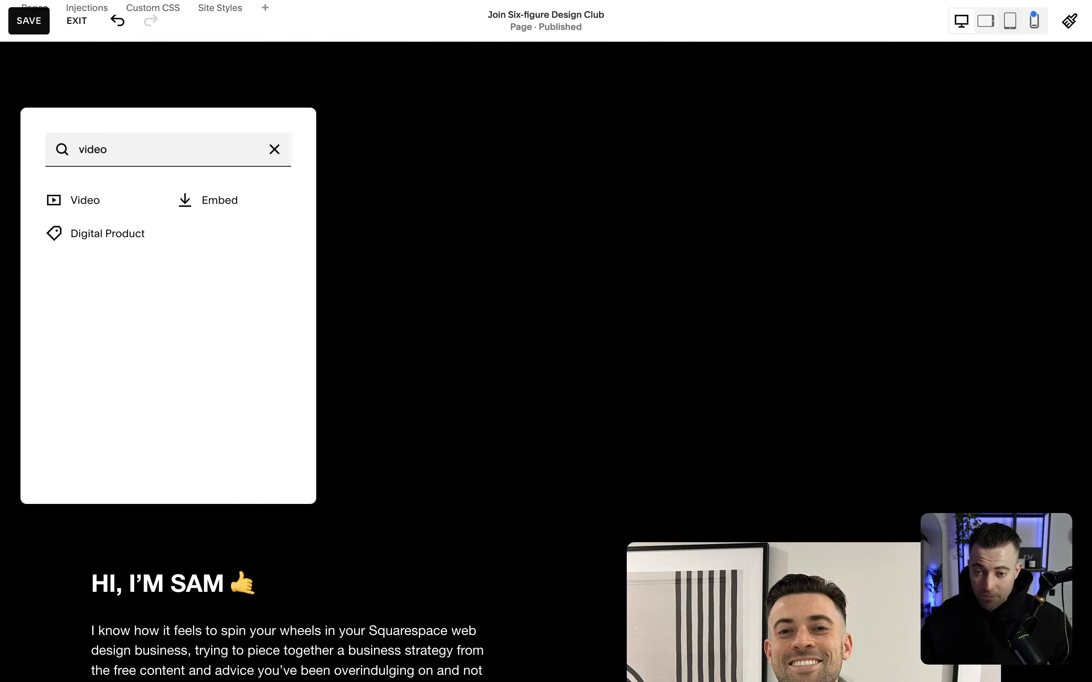
{"action": "left_click", "coordinate": [63, 198]}
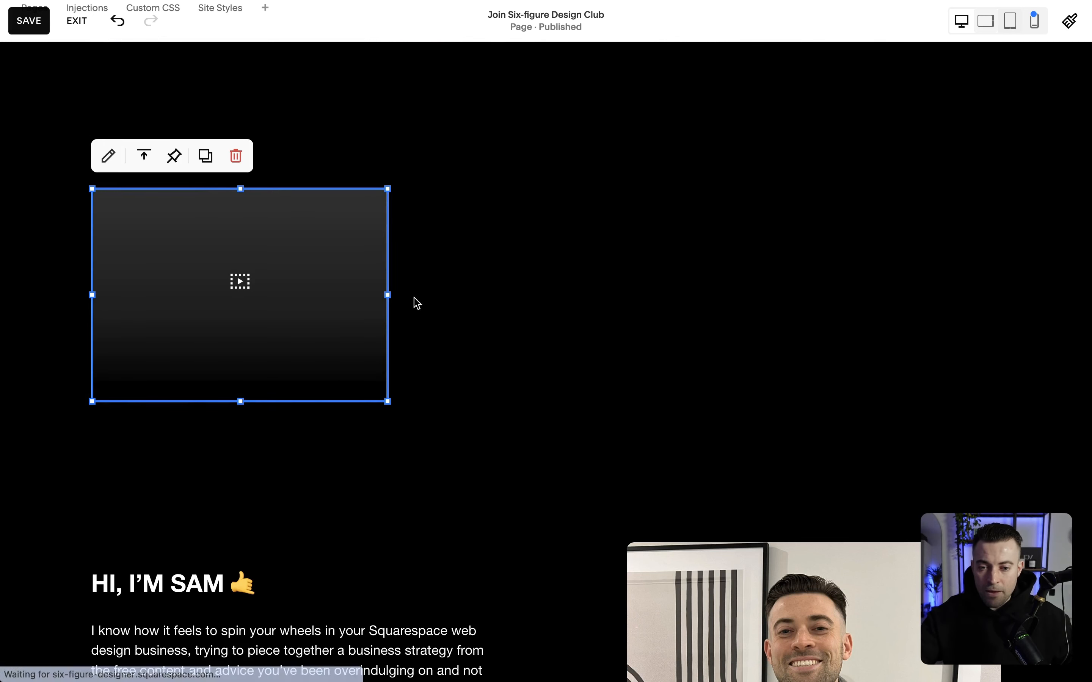
{"action": "left_click_drag", "start_coordinate": [388, 294], "coordinate": [808, 295]}
{"action": "left_click_drag", "start_coordinate": [515, 292], "coordinate": [584, 299]}
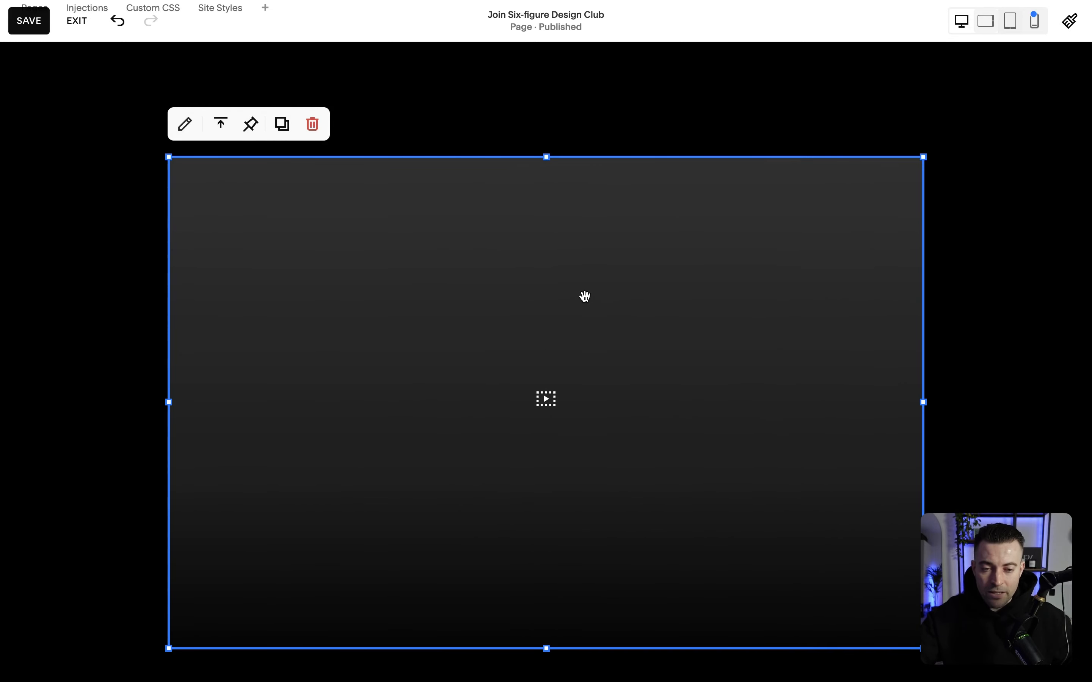
Step: Upload "Welcome to Six-figure Design Club.mp4" from the Downloads folder into the Video block
{"action": "double_click", "coordinate": [585, 296]}
{"action": "left_click_drag", "start_coordinate": [989, 198], "coordinate": [682, 187]}
{"action": "left_click", "coordinate": [618, 243]}
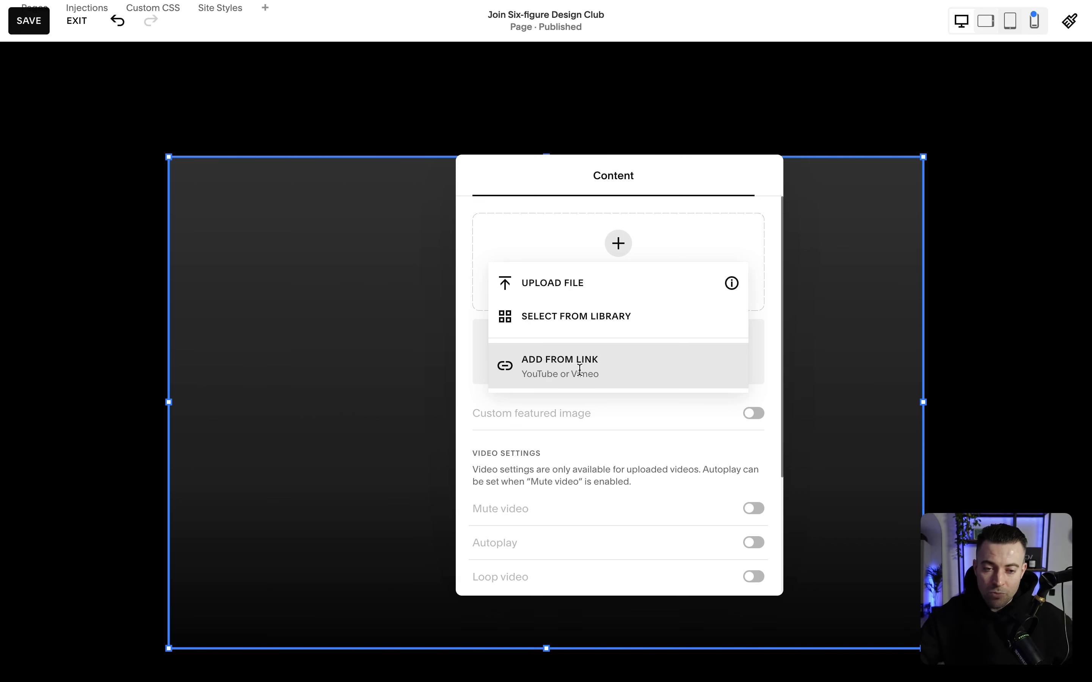
{"action": "left_click", "coordinate": [596, 284]}
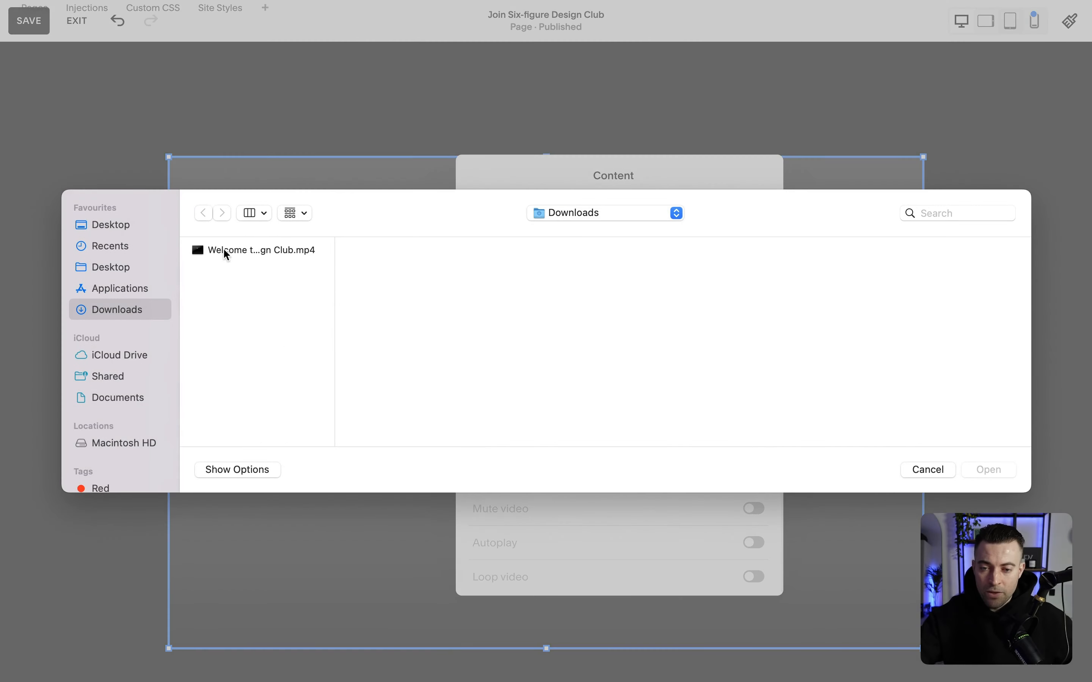
{"action": "left_click", "coordinate": [227, 253]}
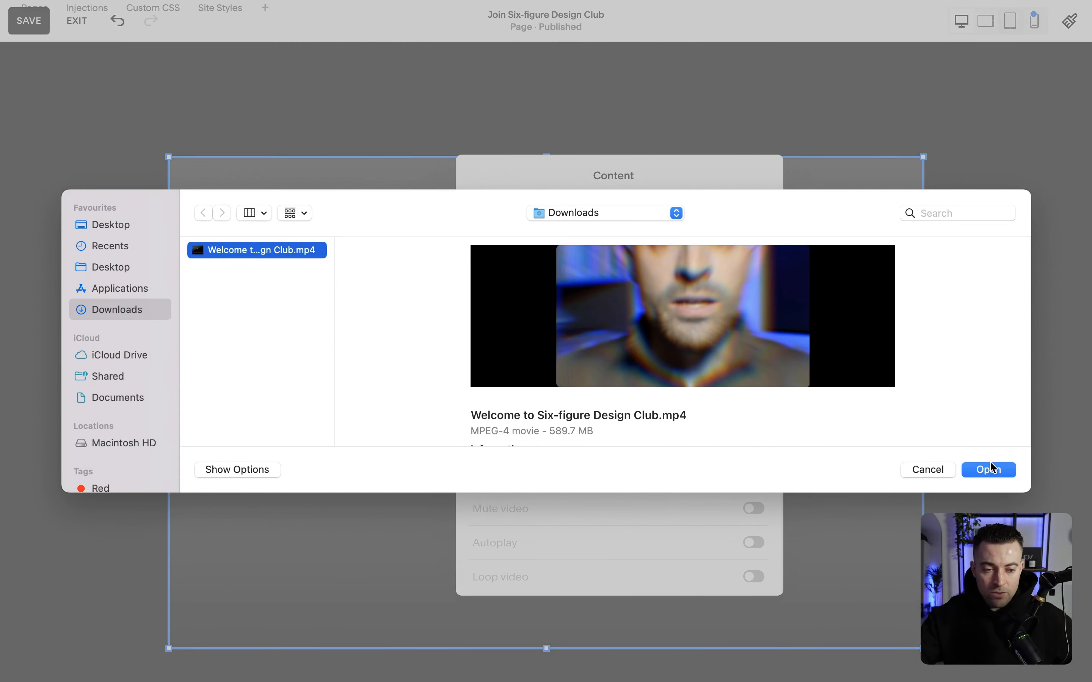
{"action": "left_click", "coordinate": [987, 471]}
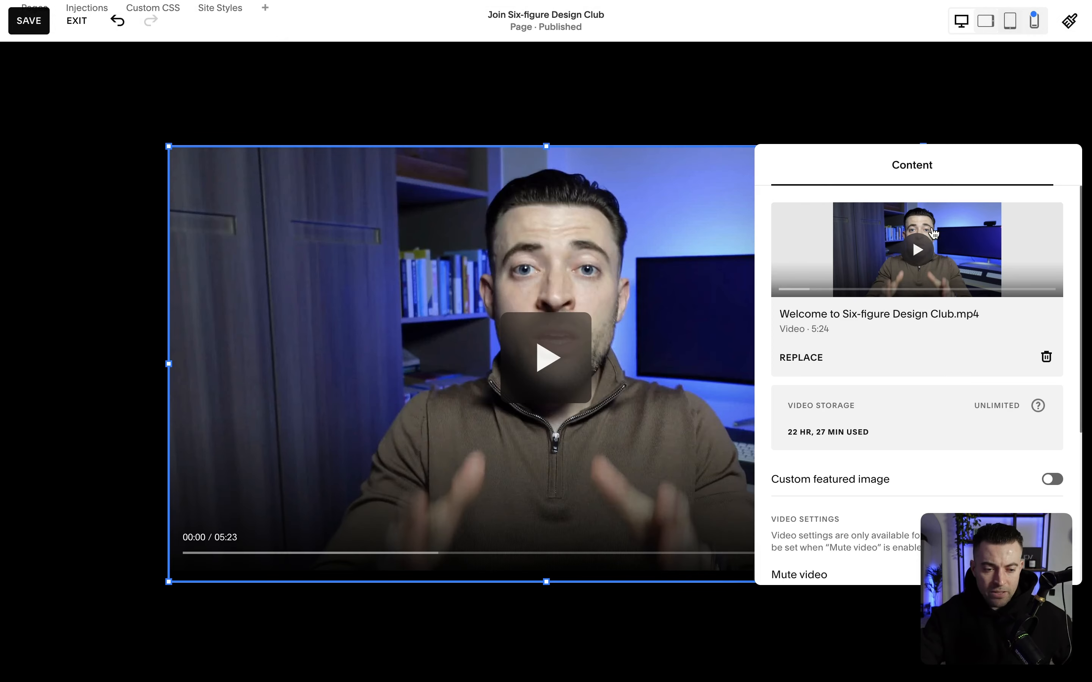
Step: Turn on the video's custom featured image and use "Module 7.jpg" from the asset library for it
{"action": "scroll", "coordinate": [808, 392], "scroll_direction": "down", "scroll_amount": 4}
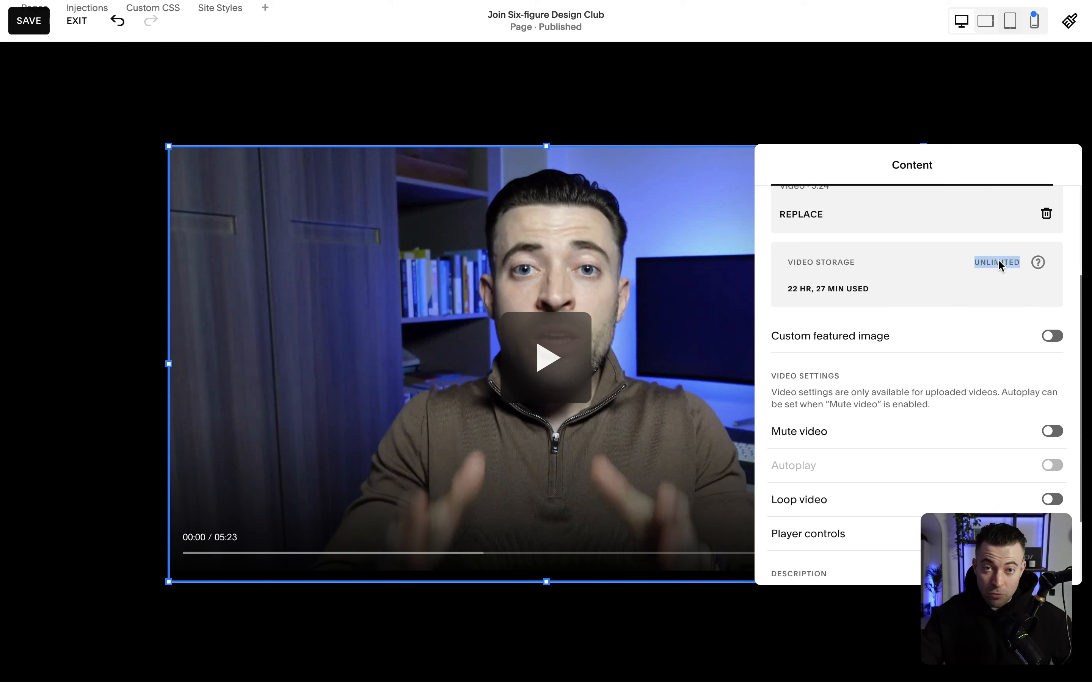
{"action": "scroll", "coordinate": [862, 385], "scroll_direction": "down", "scroll_amount": 3}
{"action": "left_click_drag", "start_coordinate": [949, 162], "coordinate": [768, 152]}
{"action": "left_click", "coordinate": [869, 233]}
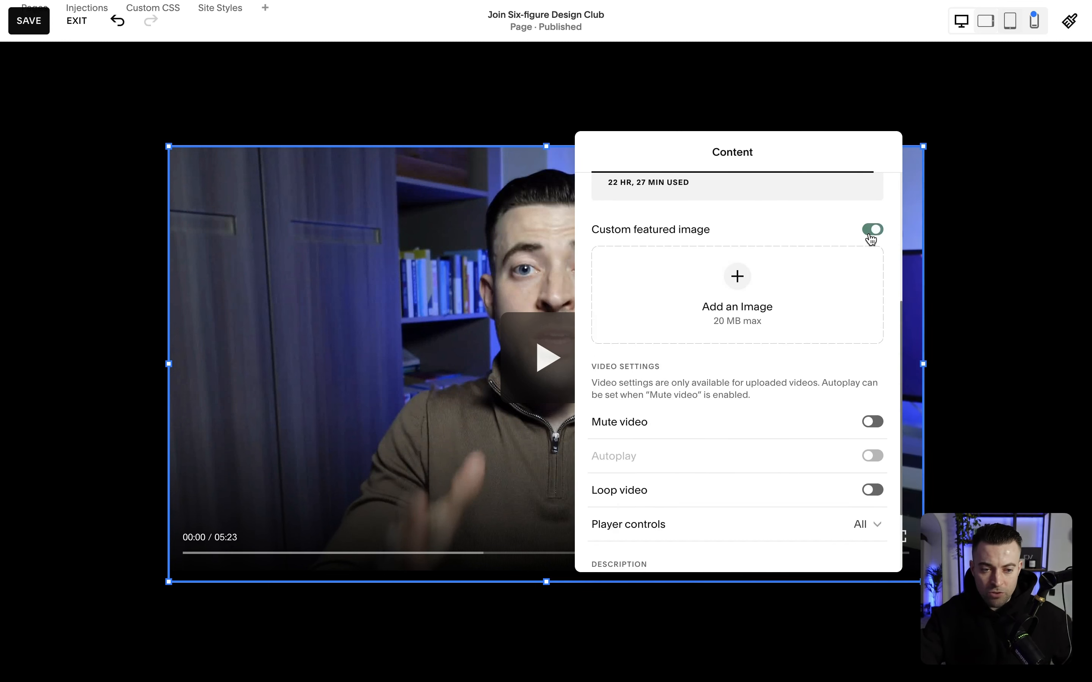
{"action": "left_click", "coordinate": [700, 286]}
{"action": "left_click", "coordinate": [679, 341]}
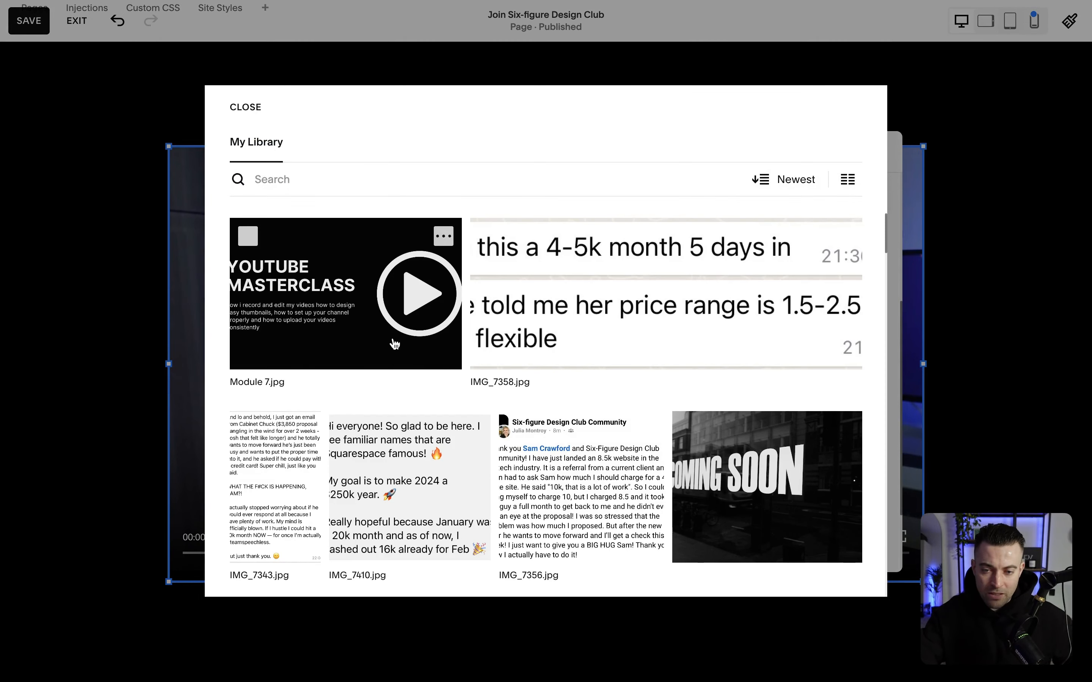
{"action": "left_click", "coordinate": [284, 282]}
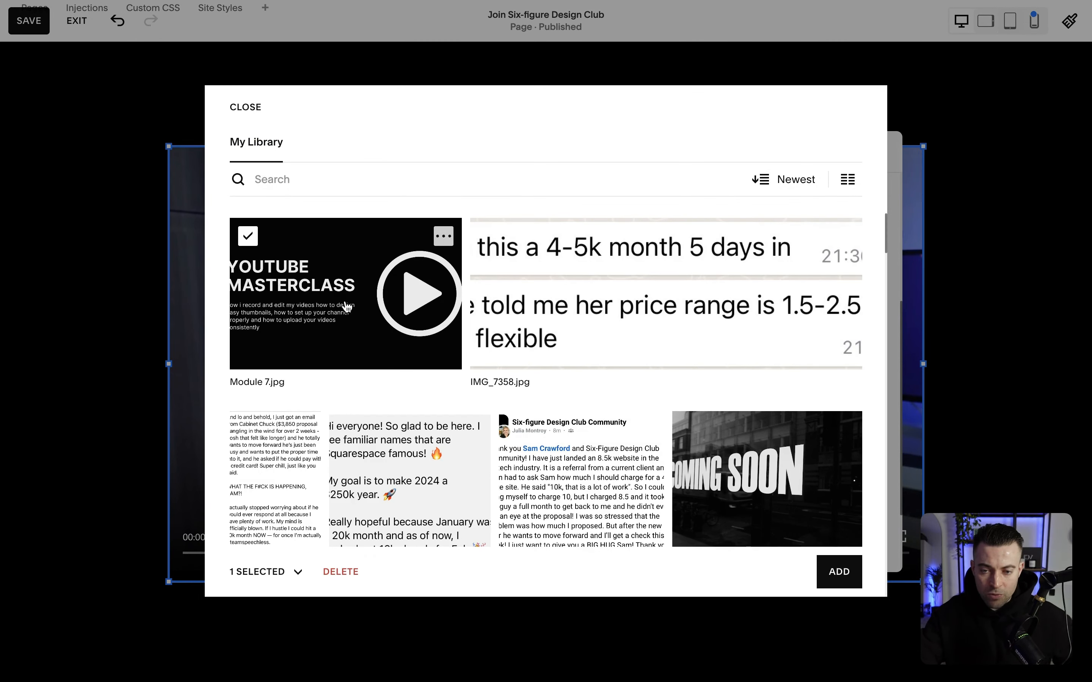
{"action": "left_click", "coordinate": [835, 572]}
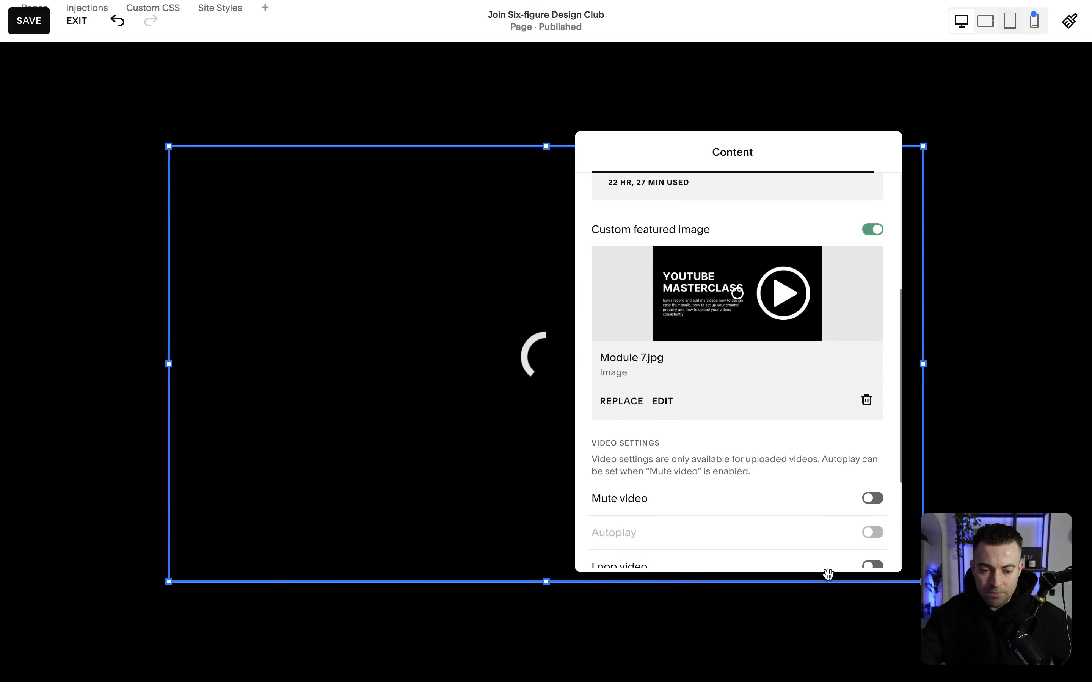
Step: Remove the custom featured image, and set the video to be muted and autoplay
{"action": "scroll", "coordinate": [701, 443], "scroll_direction": "down", "scroll_amount": 3}
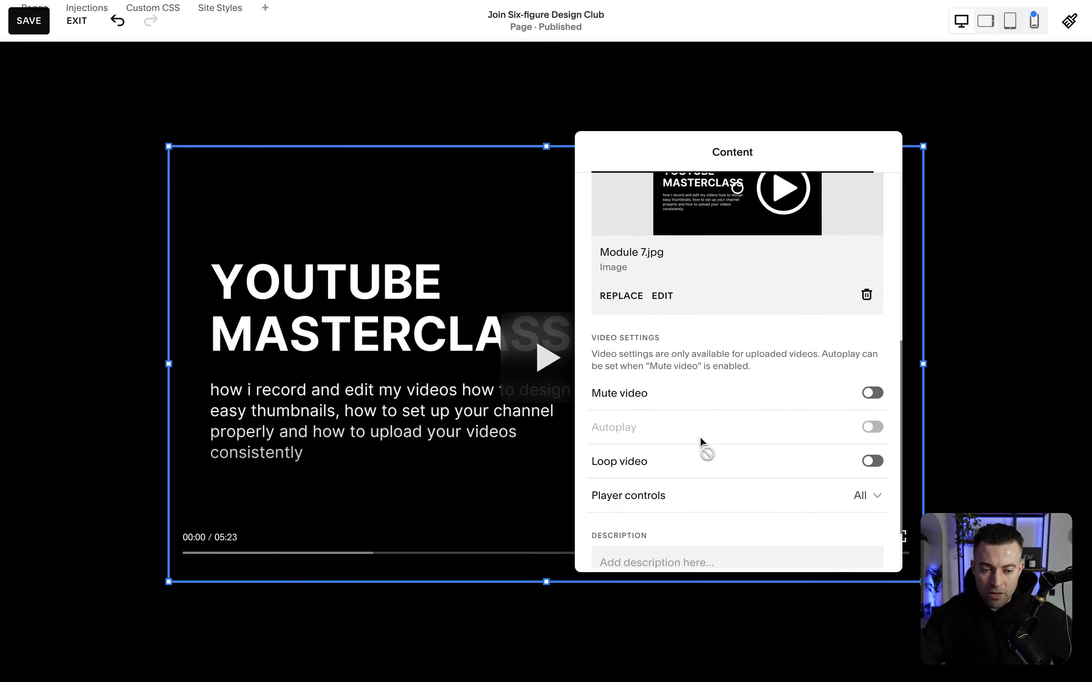
{"action": "left_click", "coordinate": [867, 296]}
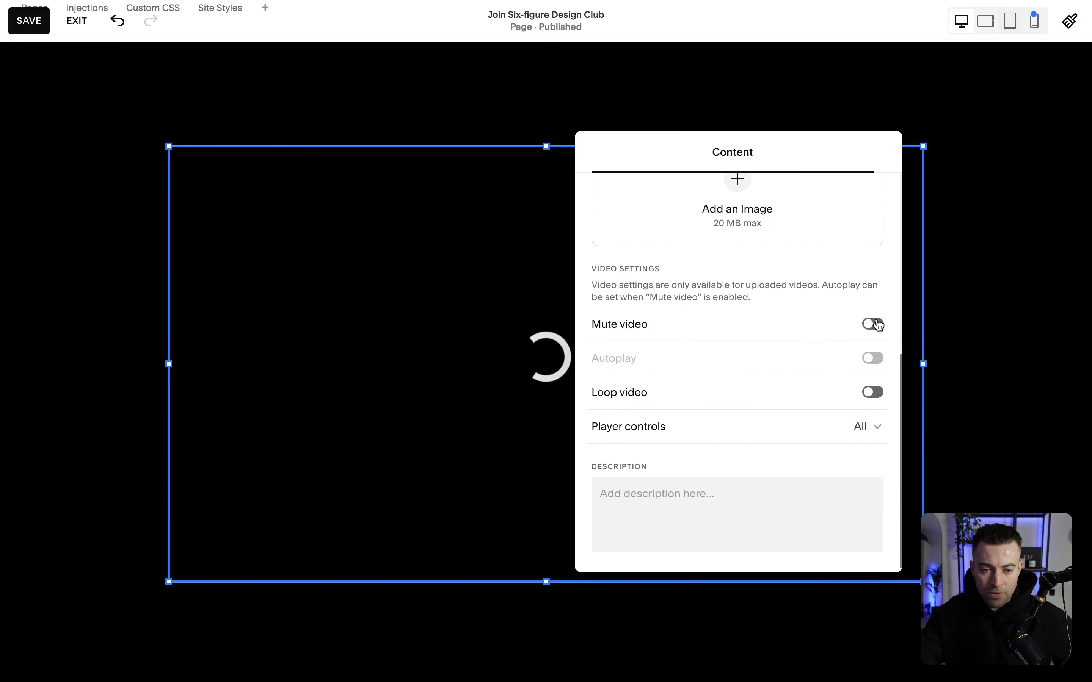
{"action": "left_click", "coordinate": [870, 358]}
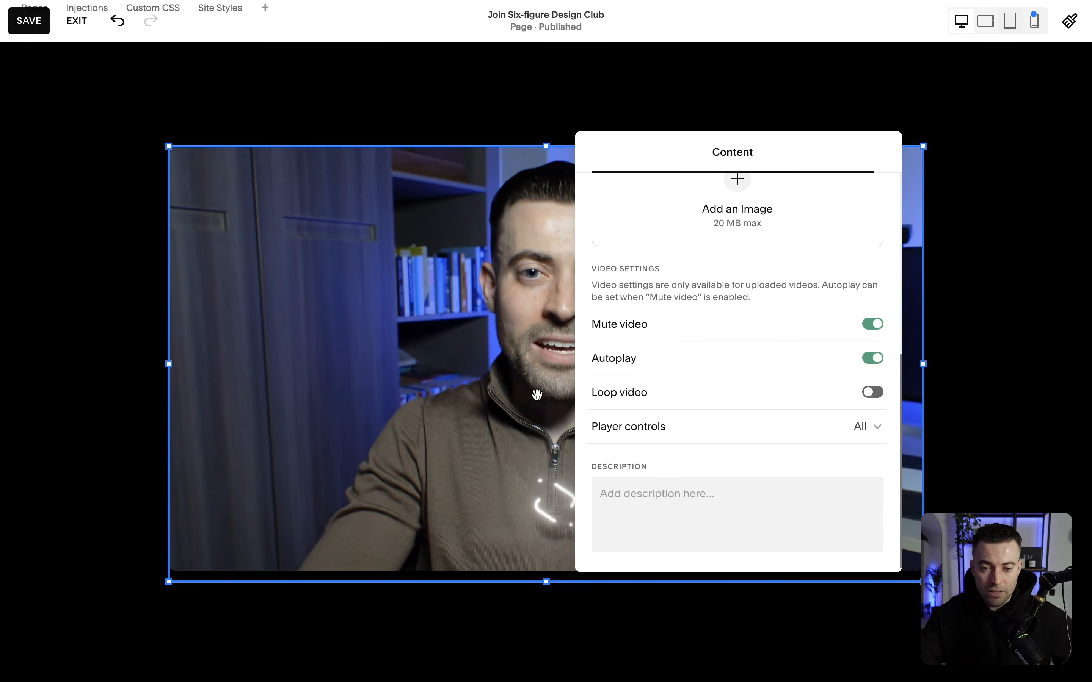
{"action": "left_click", "coordinate": [88, 292]}
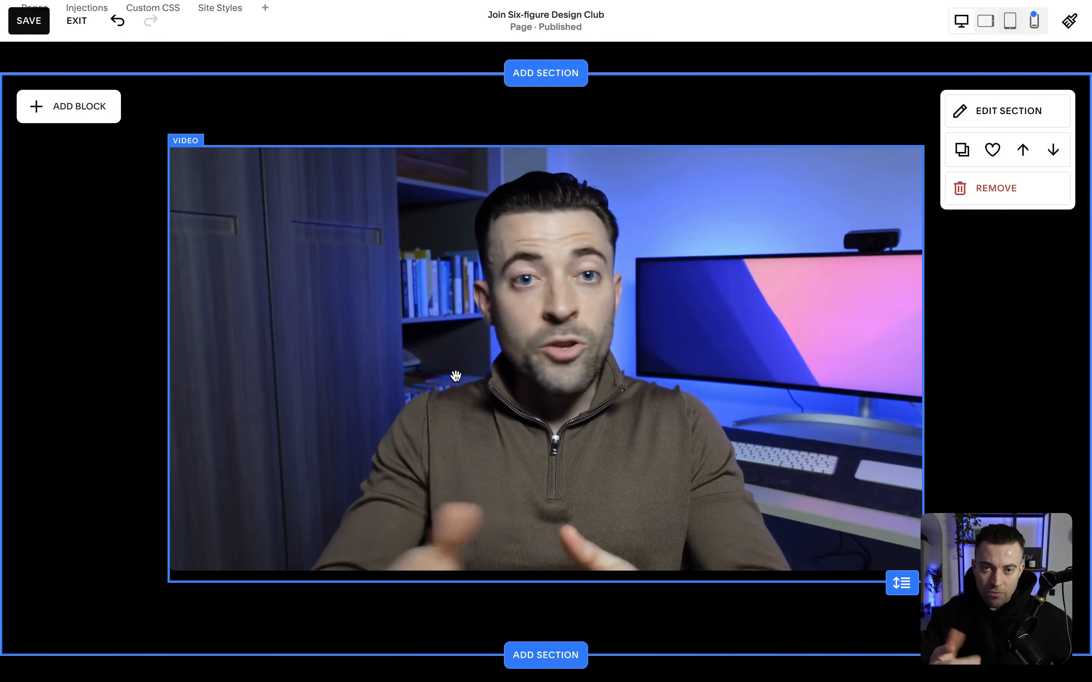
Step: Turn on looping for the video, try Minimal player controls, and set the player controls to None
{"action": "double_click", "coordinate": [634, 281]}
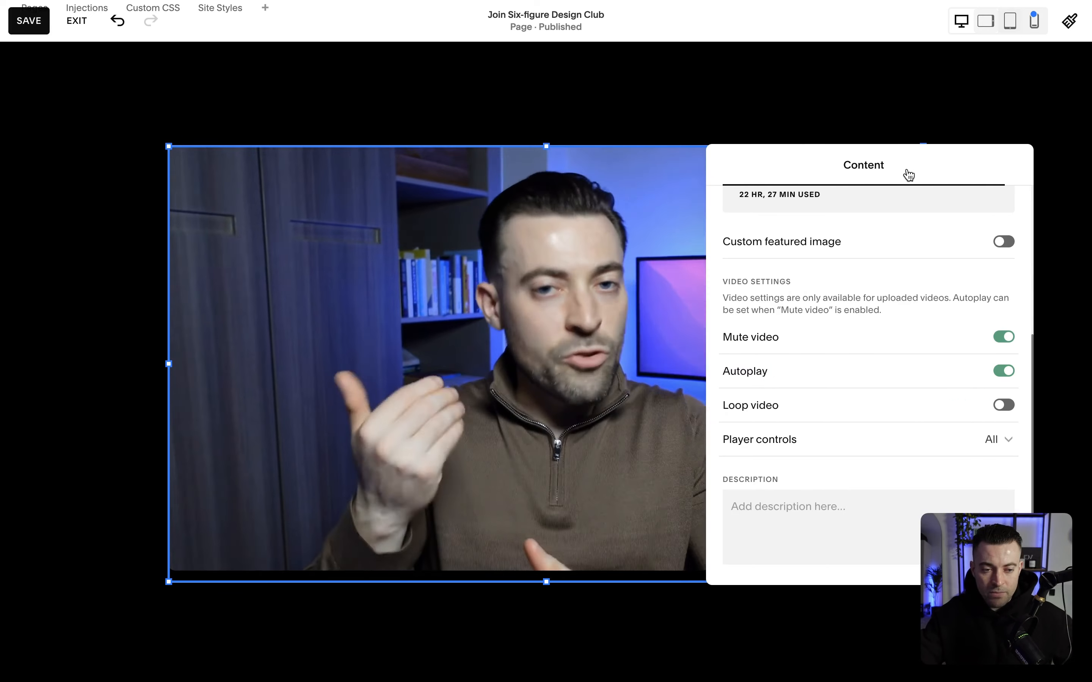
{"action": "left_click", "coordinate": [979, 405]}
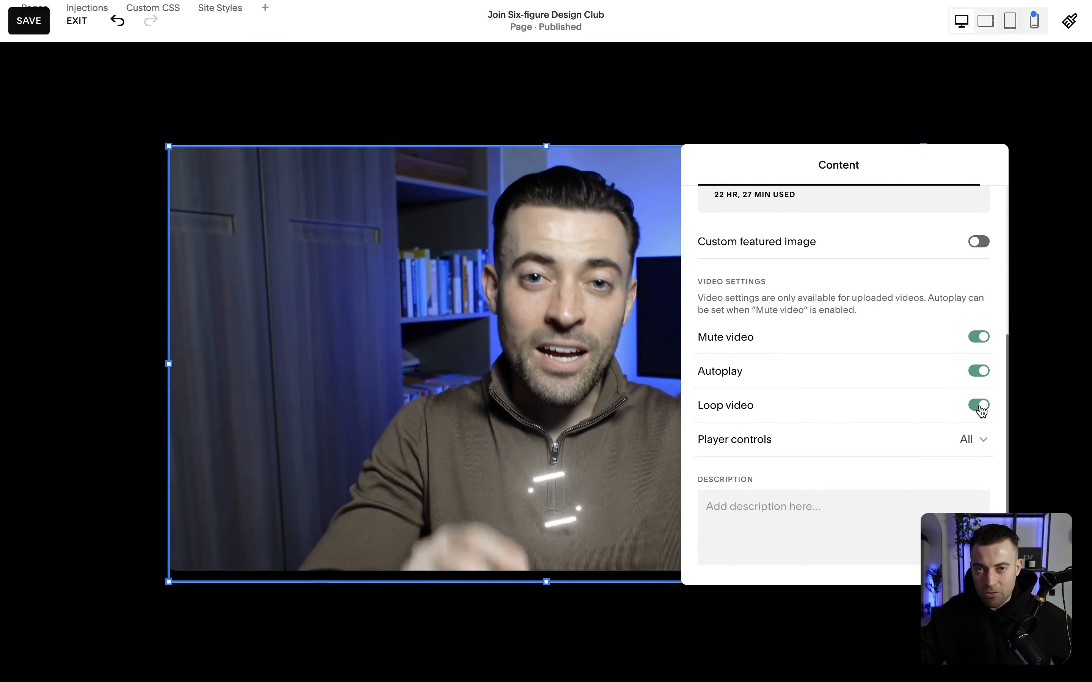
{"action": "left_click", "coordinate": [945, 443]}
{"action": "left_click", "coordinate": [822, 476]}
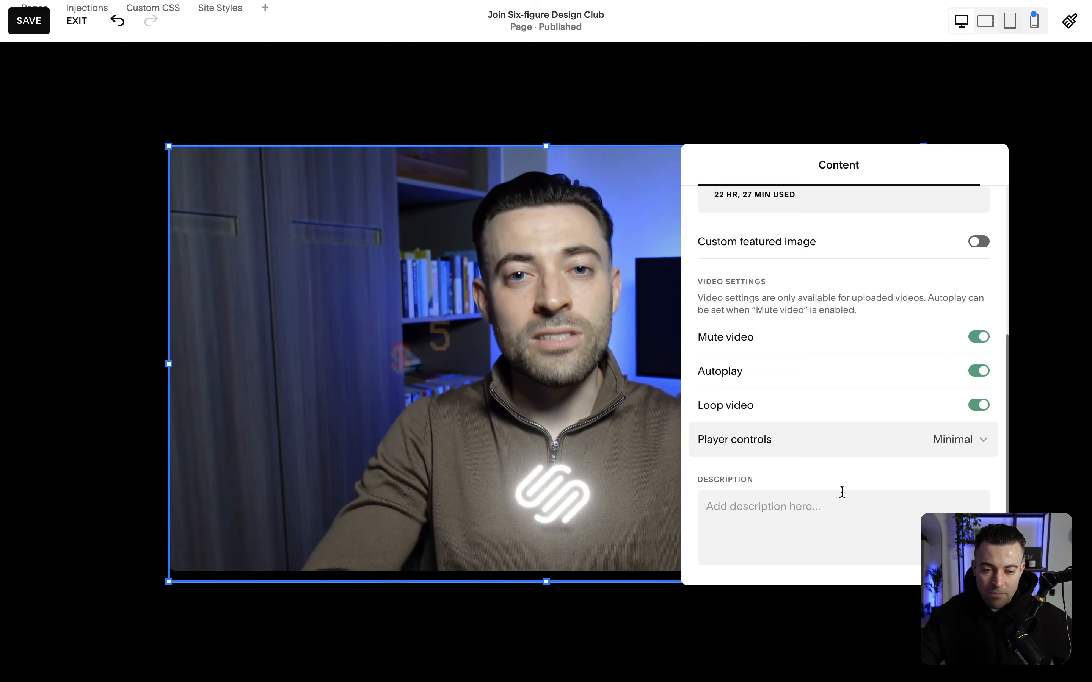
{"action": "left_click", "coordinate": [899, 445]}
{"action": "left_click", "coordinate": [812, 485]}
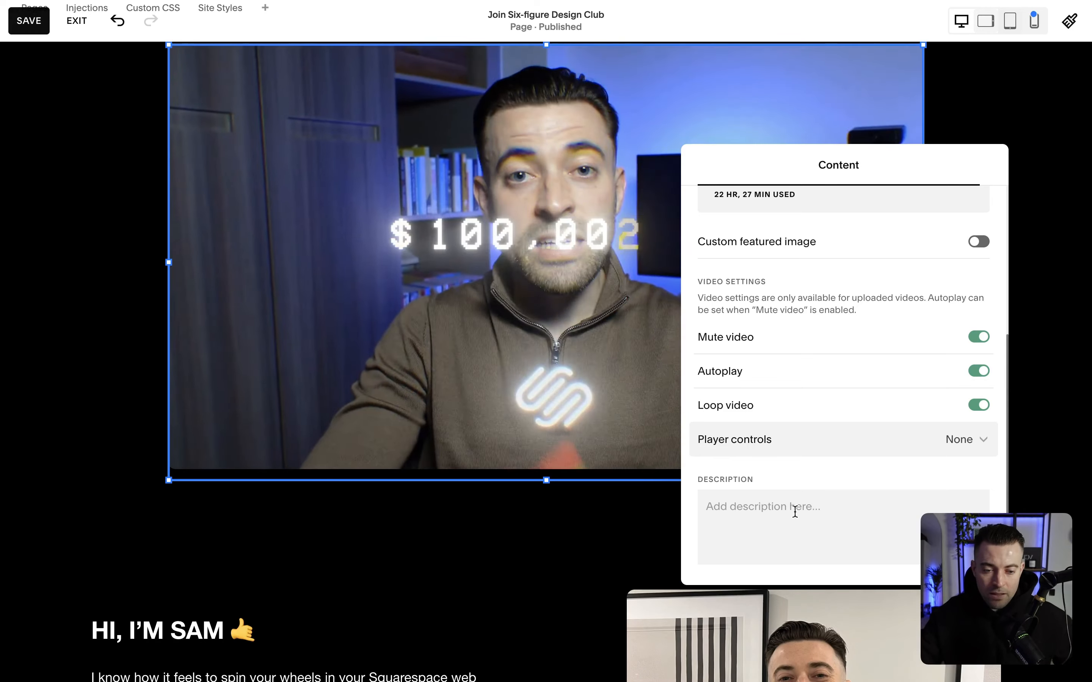
Step: Enter the placeholder description "ekjfsnw3kjrengfkjewr" for the video
{"action": "left_click", "coordinate": [795, 511]}
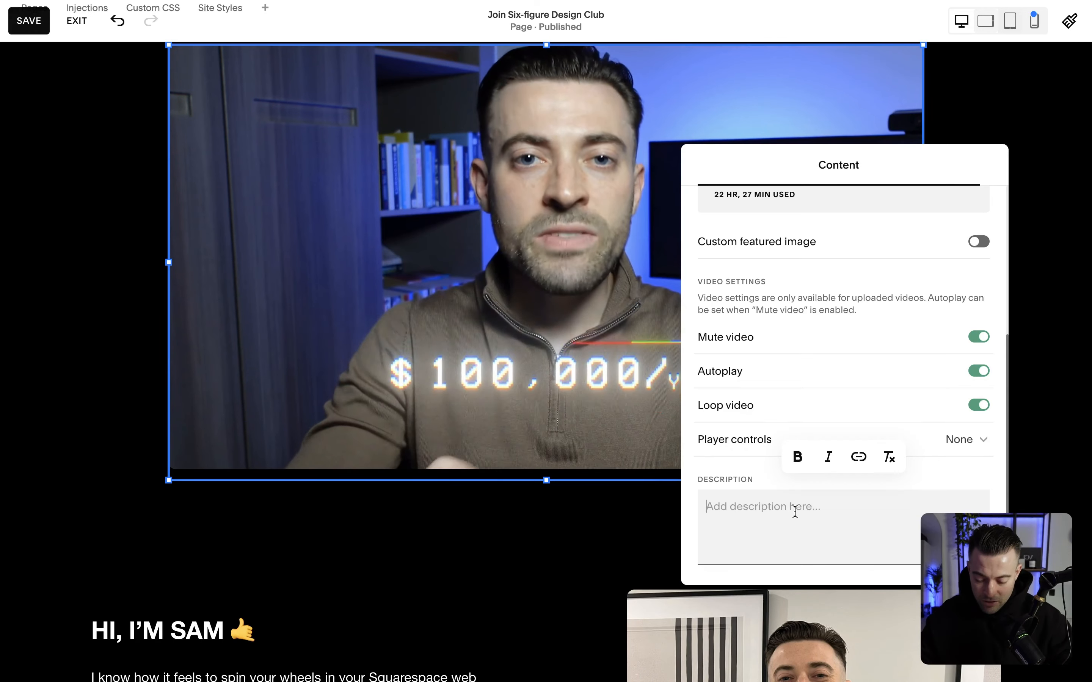
{"action": "type", "text": "ekjfsnw3kjrengfkjewr"}
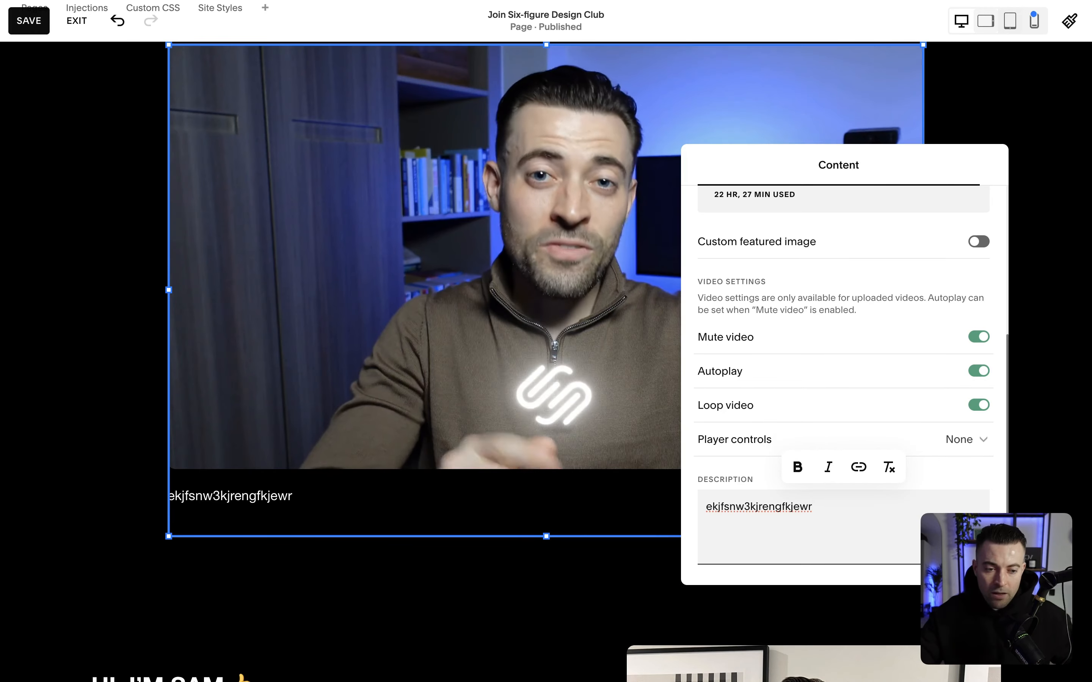
Step: Delete the uploaded video from the block and add the YouTube video "Find High-Paying Web Design Clients" by its pasted link instead
{"action": "scroll", "coordinate": [911, 341], "scroll_direction": "up", "scroll_amount": 5}
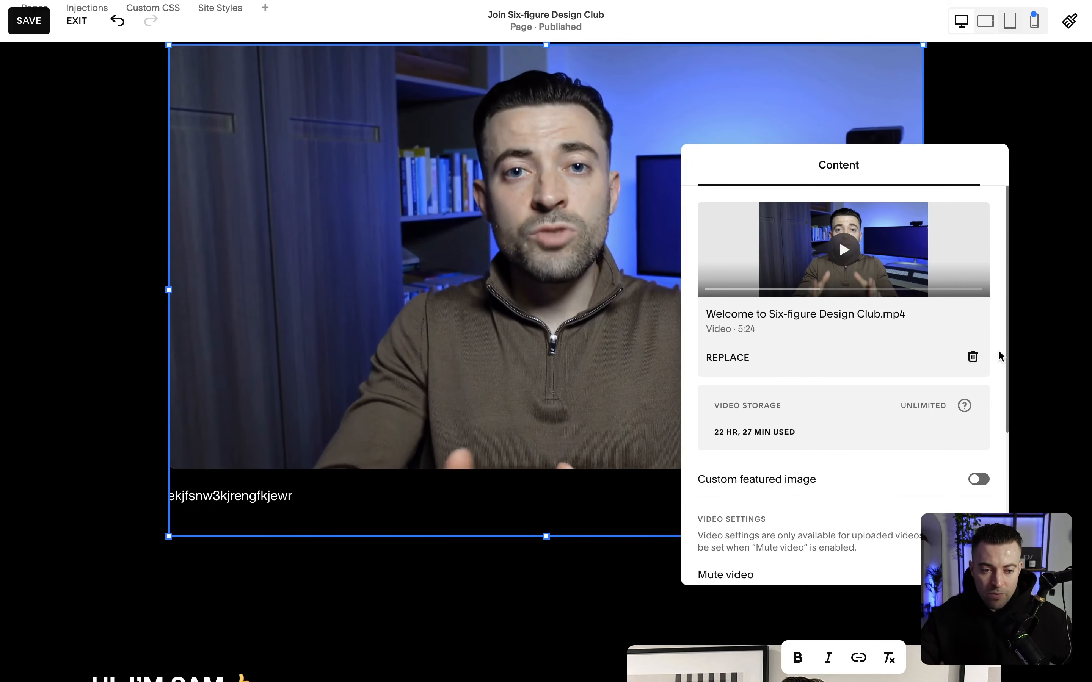
{"action": "left_click", "coordinate": [973, 358]}
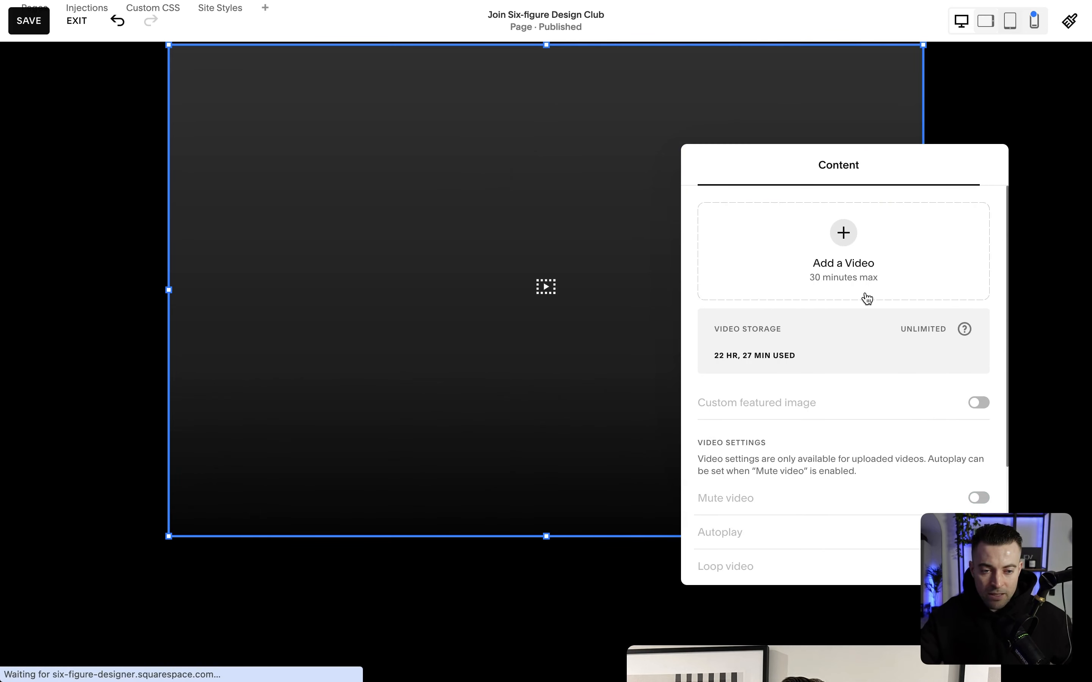
{"action": "left_click", "coordinate": [858, 267]}
{"action": "left_click", "coordinate": [774, 344]}
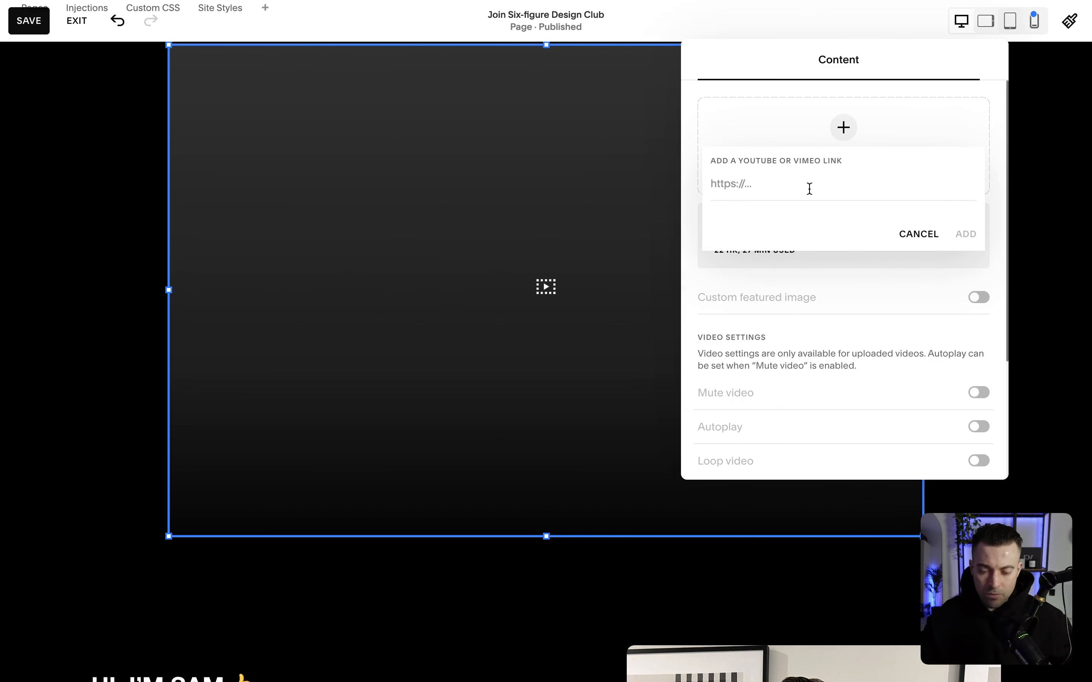
{"action": "key", "text": "ctrl+v"}
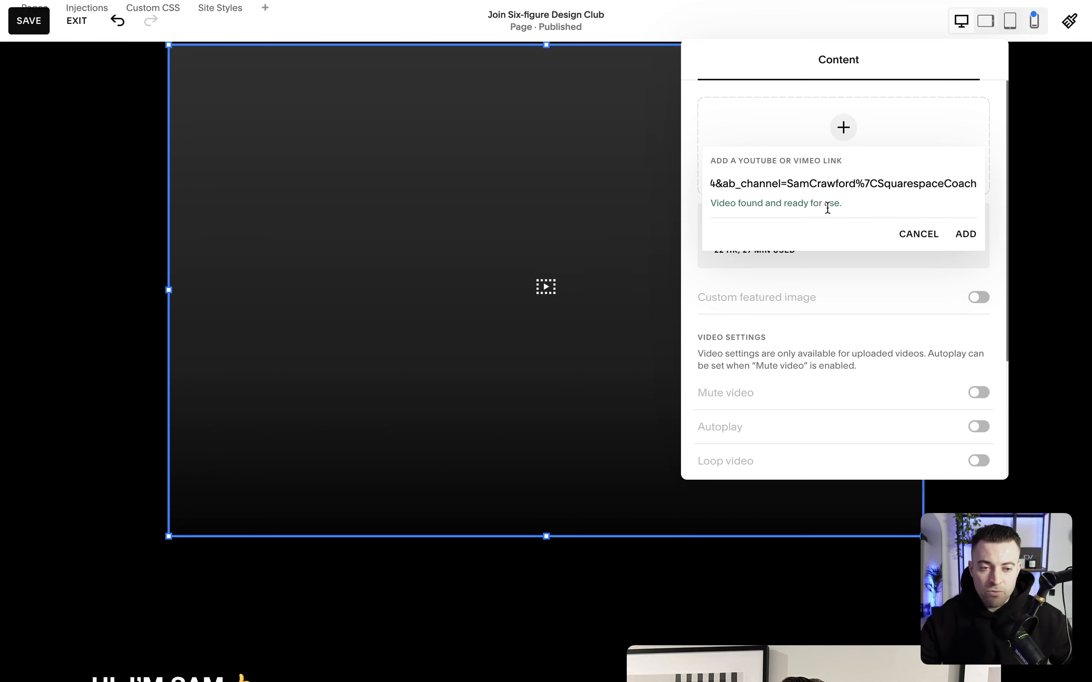
{"action": "left_click", "coordinate": [965, 234]}
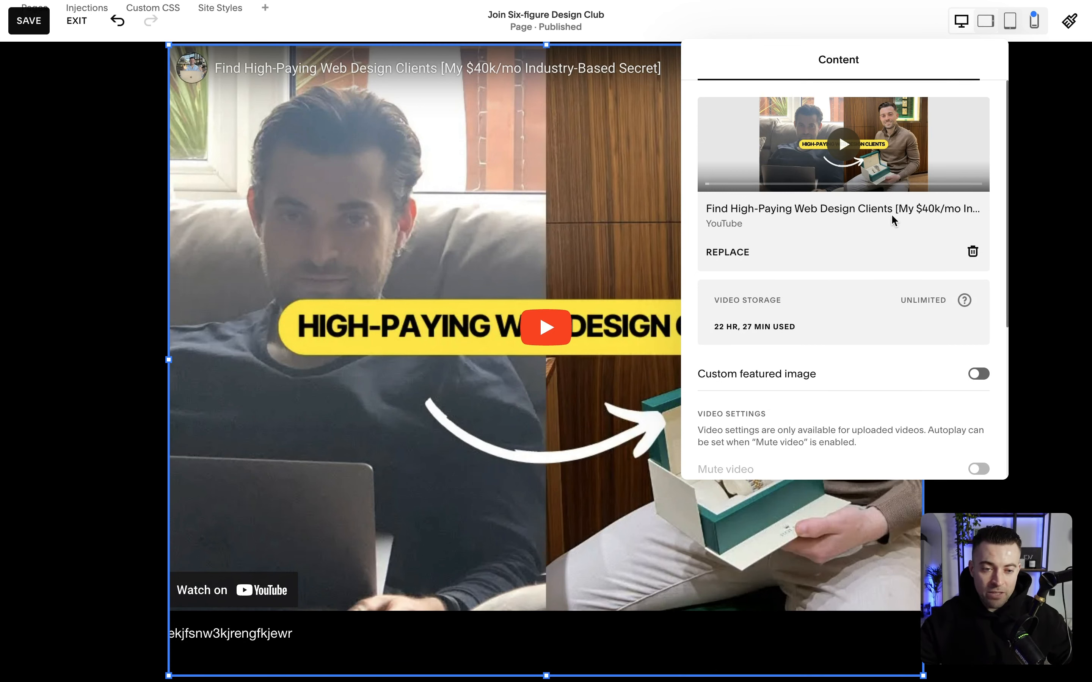
Step: Review the settings available for the YouTube video, clear its placeholder description and close the block's editor
{"action": "scroll", "coordinate": [892, 220], "scroll_direction": "down", "scroll_amount": 1}
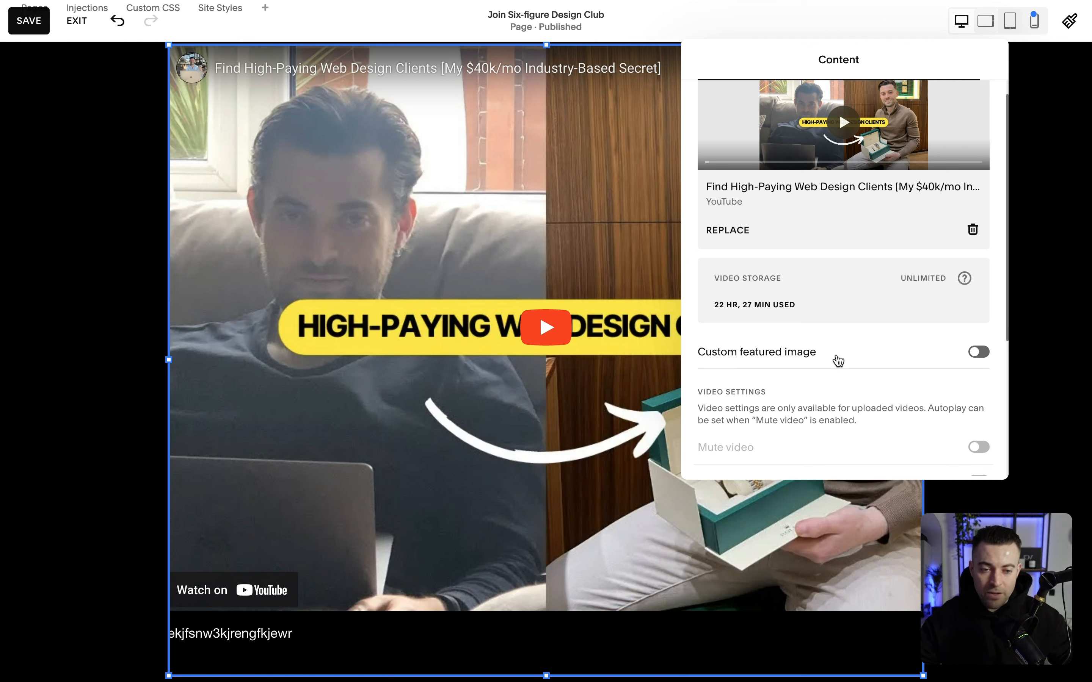
{"action": "left_click", "coordinate": [842, 360]}
{"action": "left_click", "coordinate": [857, 361]}
{"action": "scroll", "coordinate": [855, 361], "scroll_direction": "down", "scroll_amount": 8}
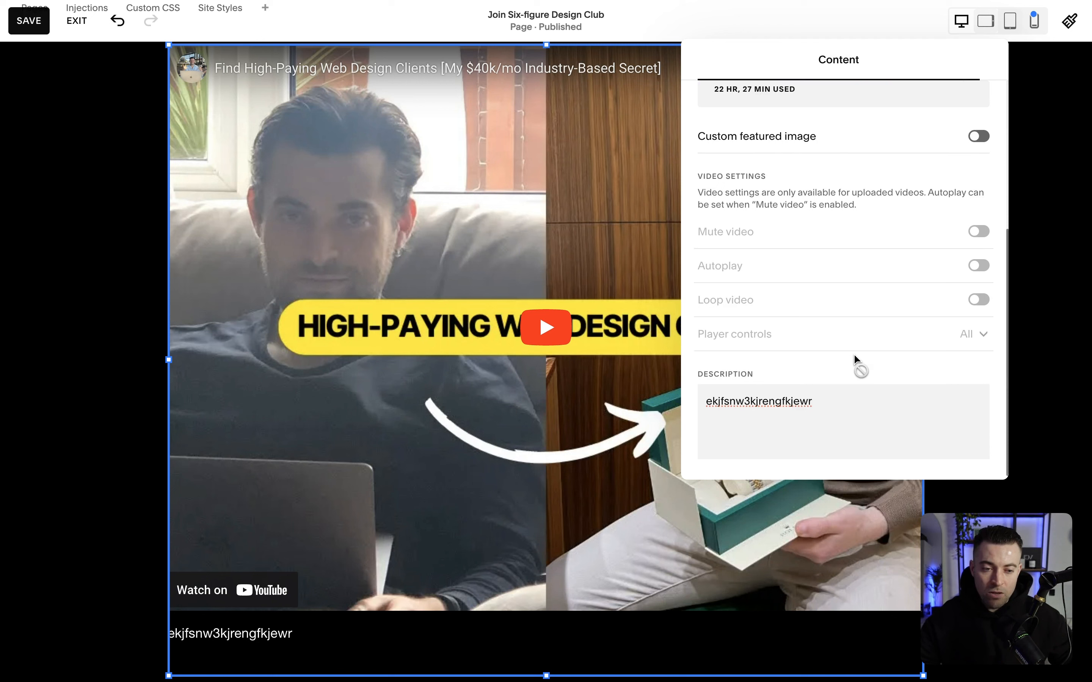
{"action": "double_click", "coordinate": [750, 405]}
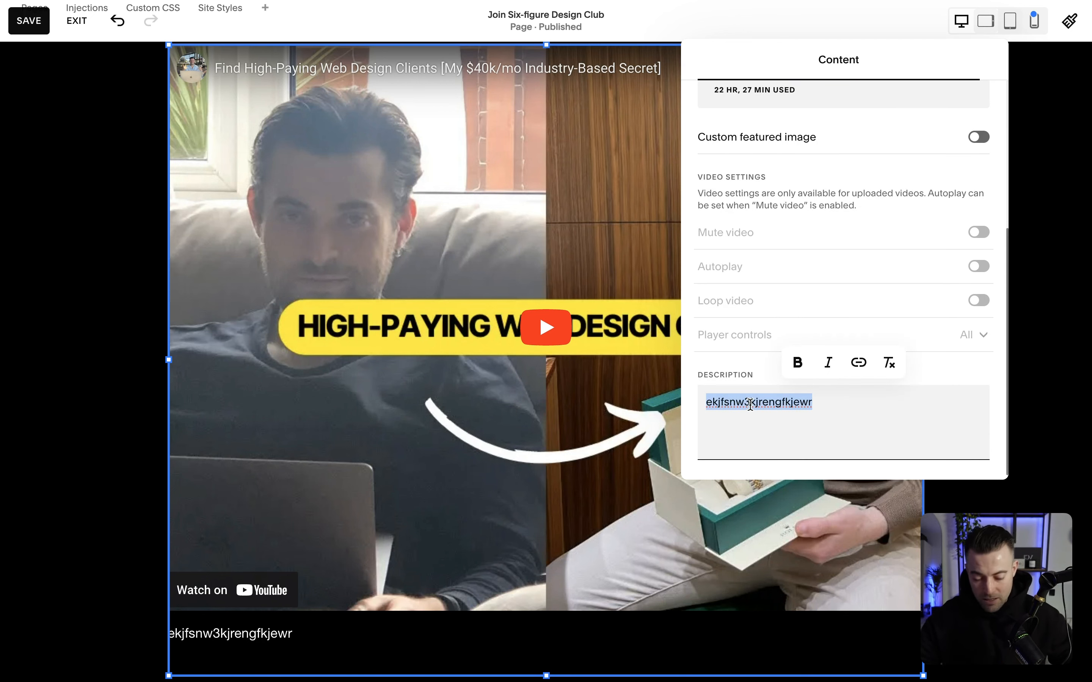
{"action": "key", "text": "BackSpace"}
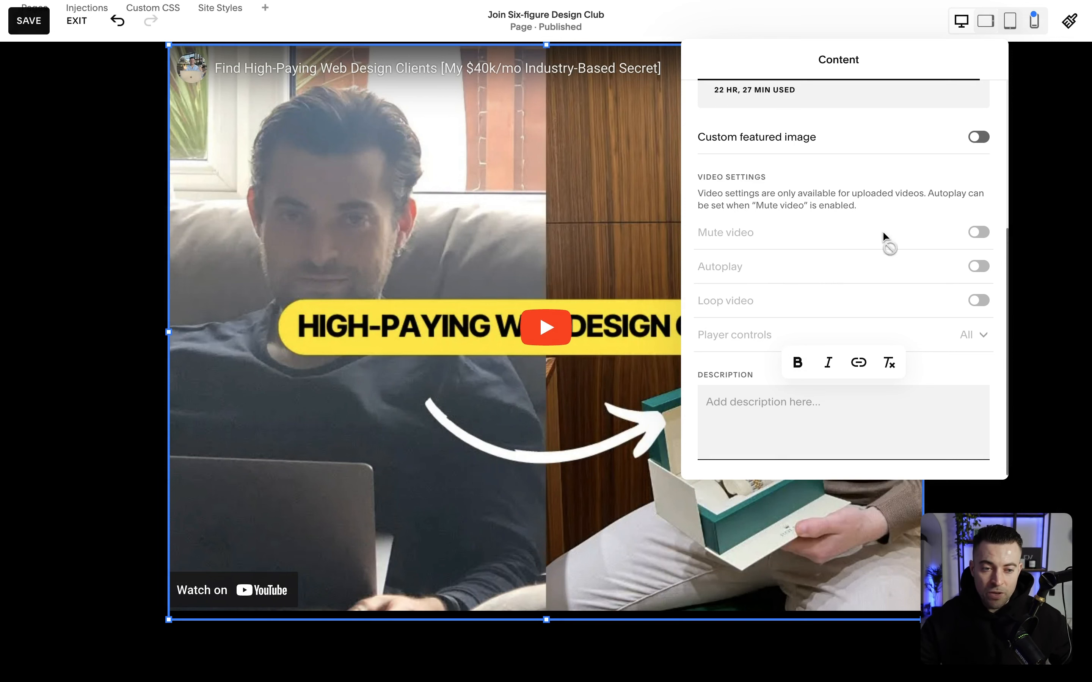
{"action": "left_click", "coordinate": [86, 290]}
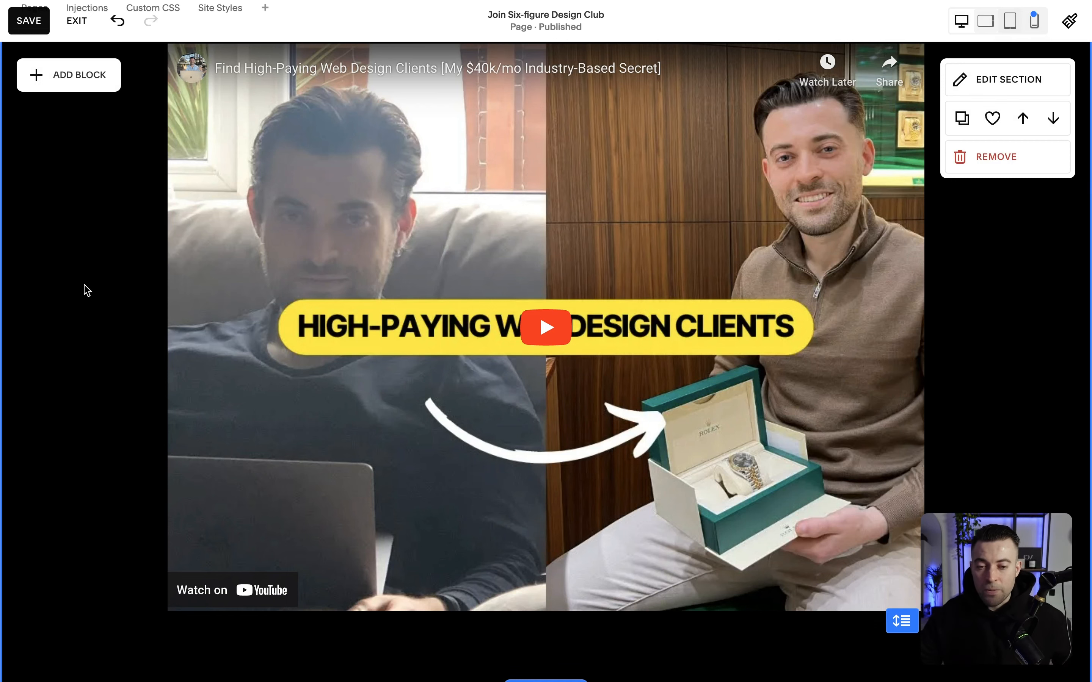
{"action": "scroll", "coordinate": [250, 284], "scroll_direction": "up", "scroll_amount": 10}
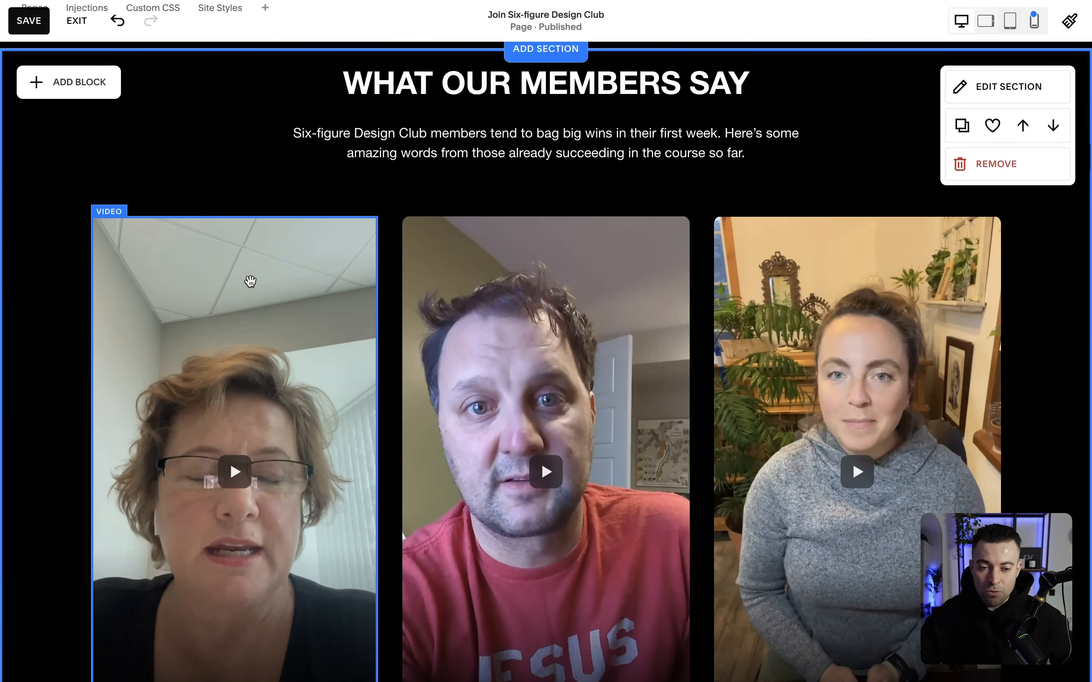
{"action": "scroll", "coordinate": [250, 284], "scroll_direction": "up", "scroll_amount": 15}
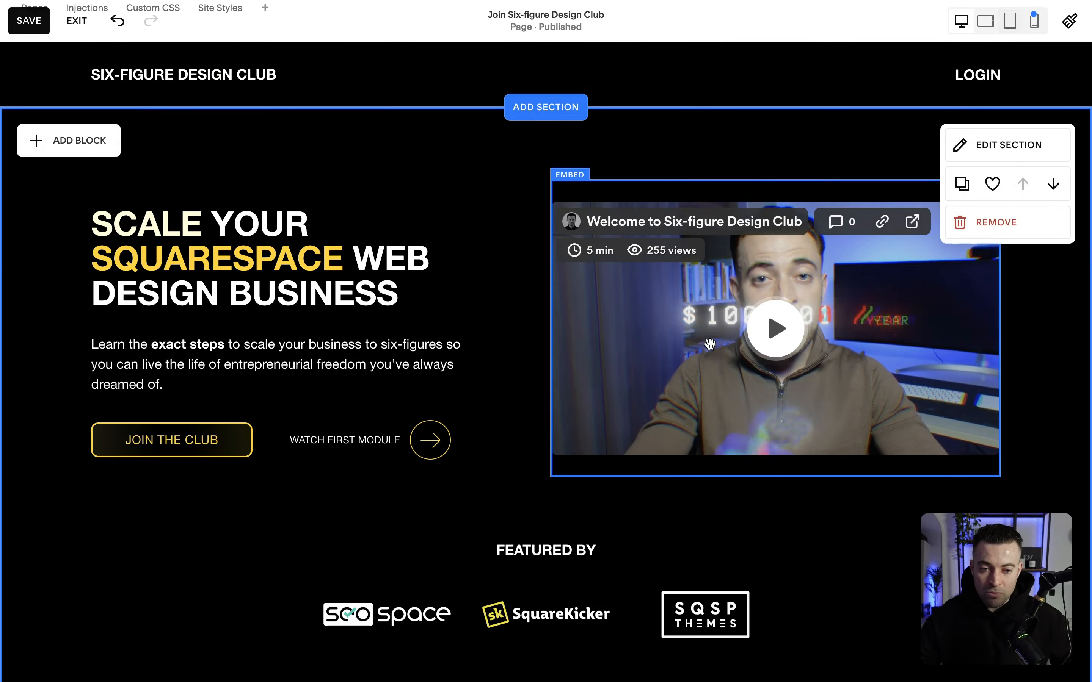
{"action": "scroll", "coordinate": [709, 344], "scroll_direction": "down", "scroll_amount": 20}
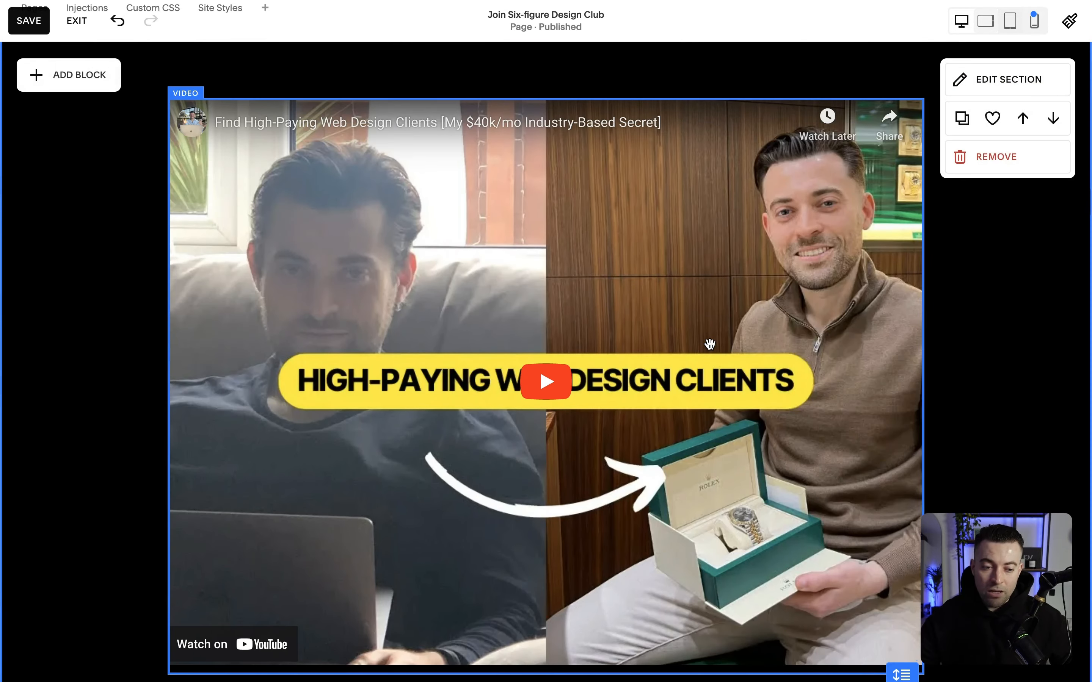
{"action": "scroll", "coordinate": [710, 345], "scroll_direction": "up", "scroll_amount": 1}
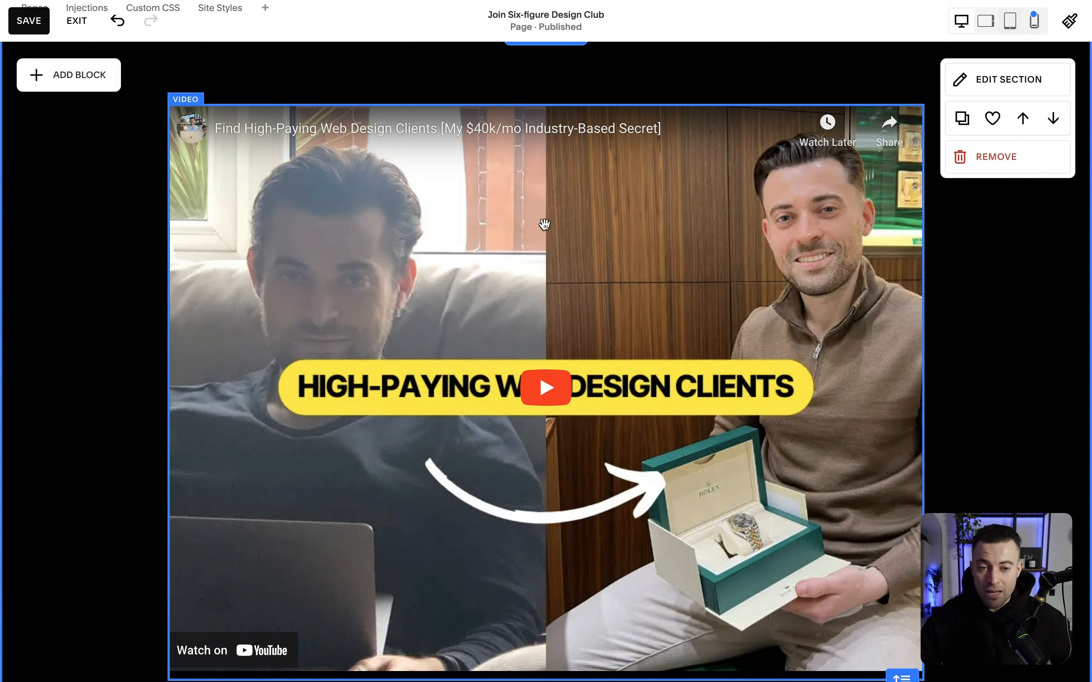